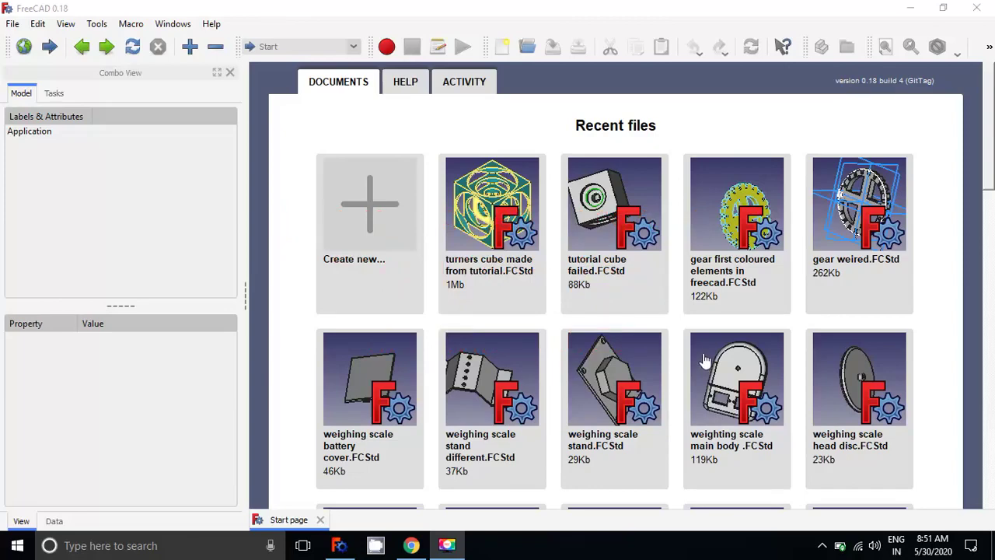
Open the weighing scale stand model, orbit it for reference, and go back to the Start page.
{"action": "left_click", "coordinate": [603, 377]}
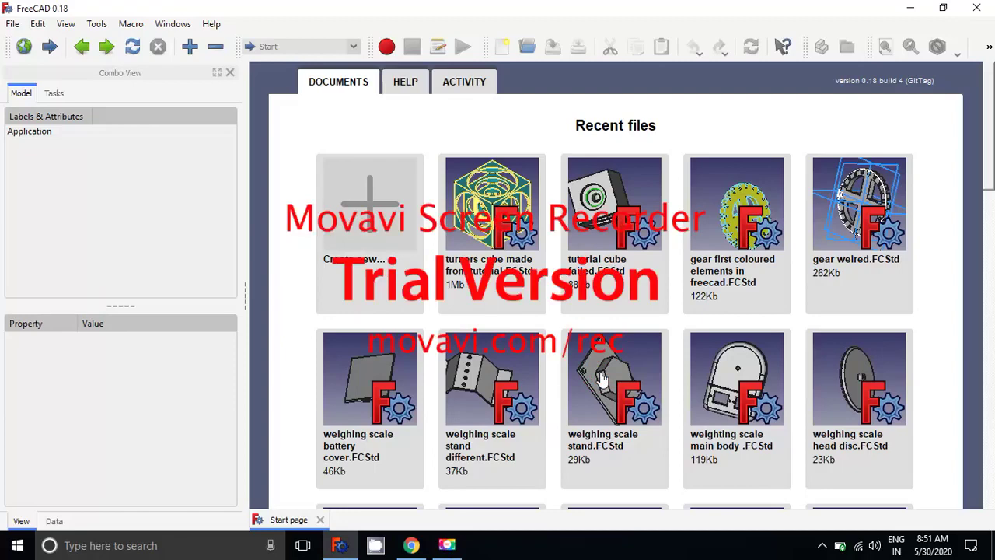
{"action": "key", "text": "ctrl+n"}
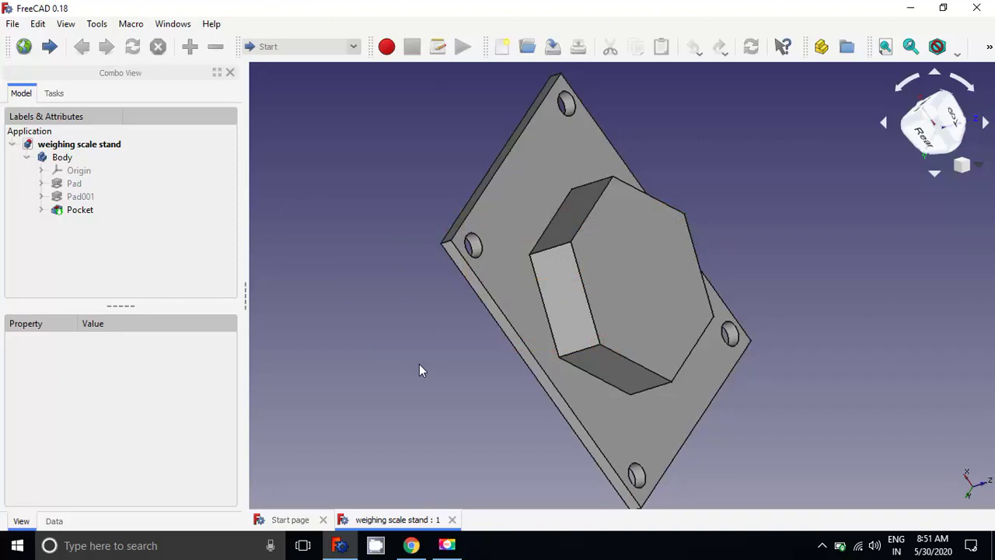
{"action": "mouse_move", "coordinate": [420, 364]}
{"action": "middle_mouse_down"}
{"action": "mouse_move", "coordinate": [588, 251]}
{"action": "mouse_move", "coordinate": [378, 189]}
{"action": "mouse_move", "coordinate": [304, 244]}
{"action": "mouse_move", "coordinate": [318, 261]}
{"action": "middle_mouse_up"}
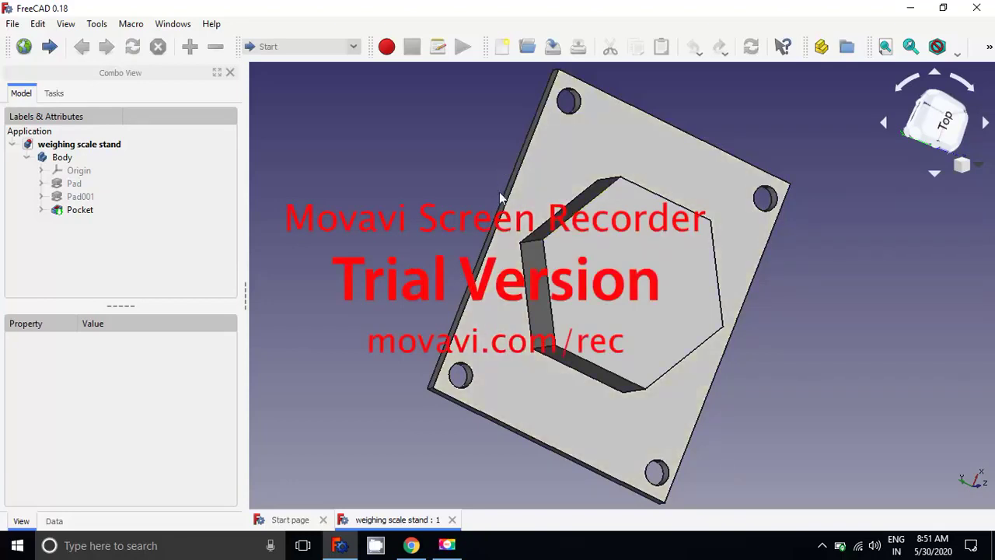
{"action": "left_click", "coordinate": [294, 520]}
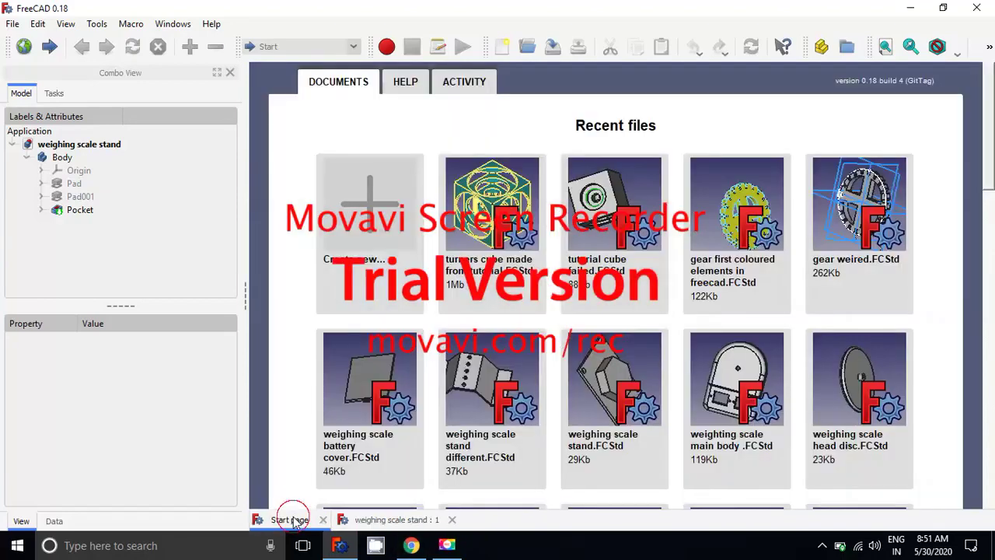
Create a new document and switch to the Part Design workbench.
{"action": "left_click", "coordinate": [354, 224]}
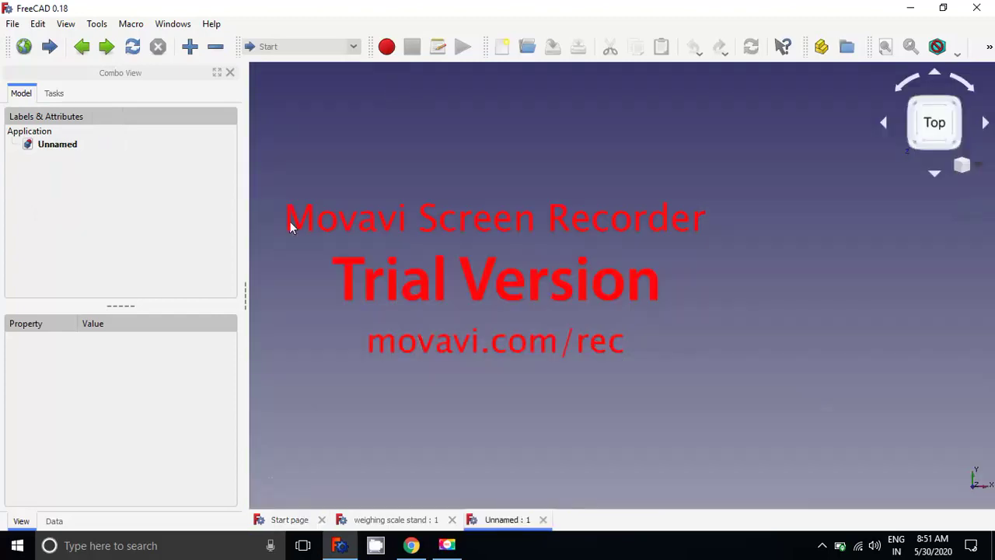
{"action": "left_click", "coordinate": [354, 47]}
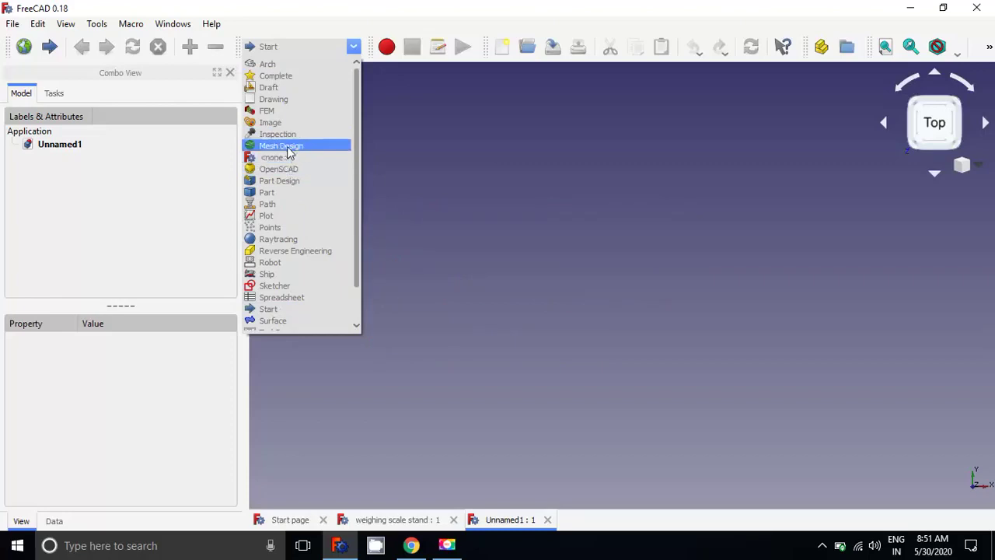
{"action": "left_click", "coordinate": [280, 181]}
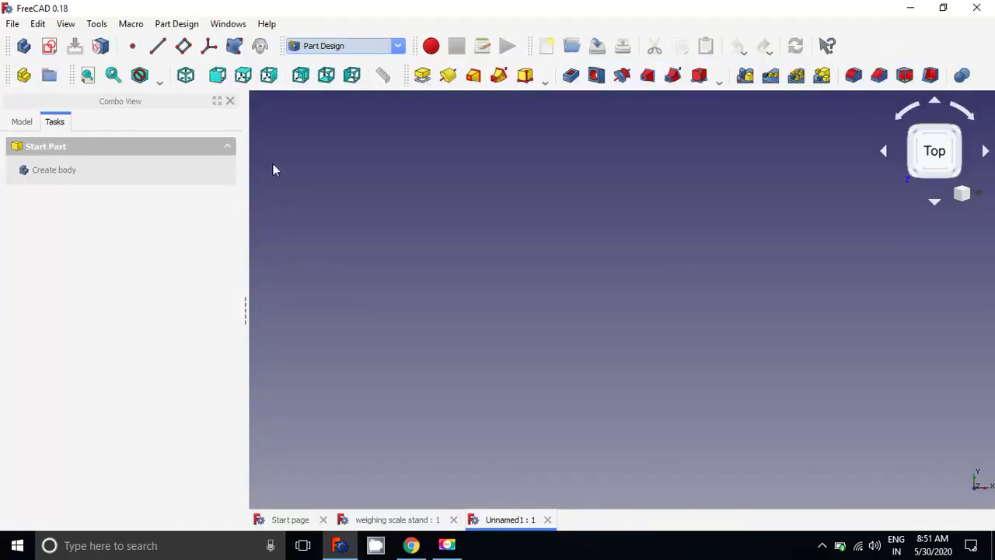
Add a body and start a sketch on the XY_Plane.
{"action": "left_click", "coordinate": [23, 46]}
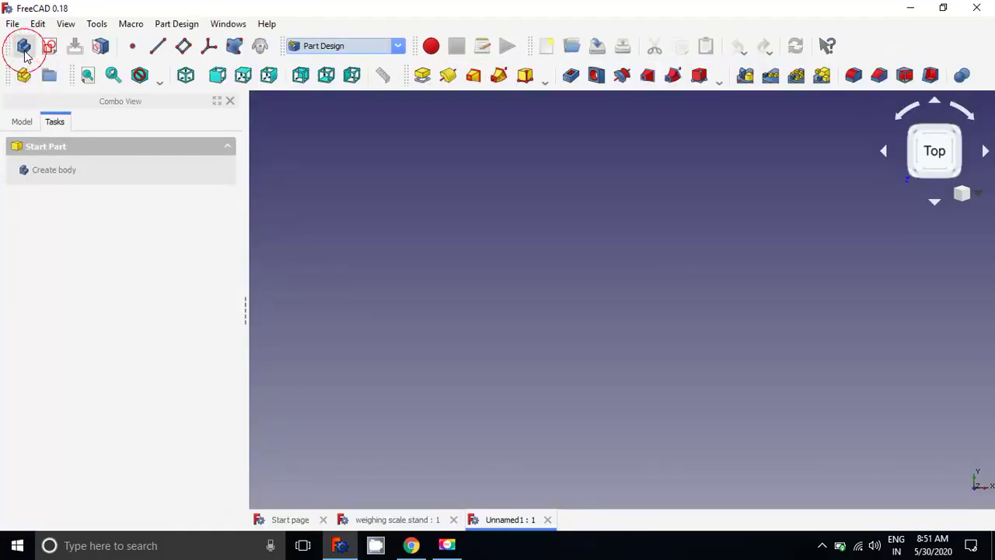
{"action": "left_click", "coordinate": [48, 46]}
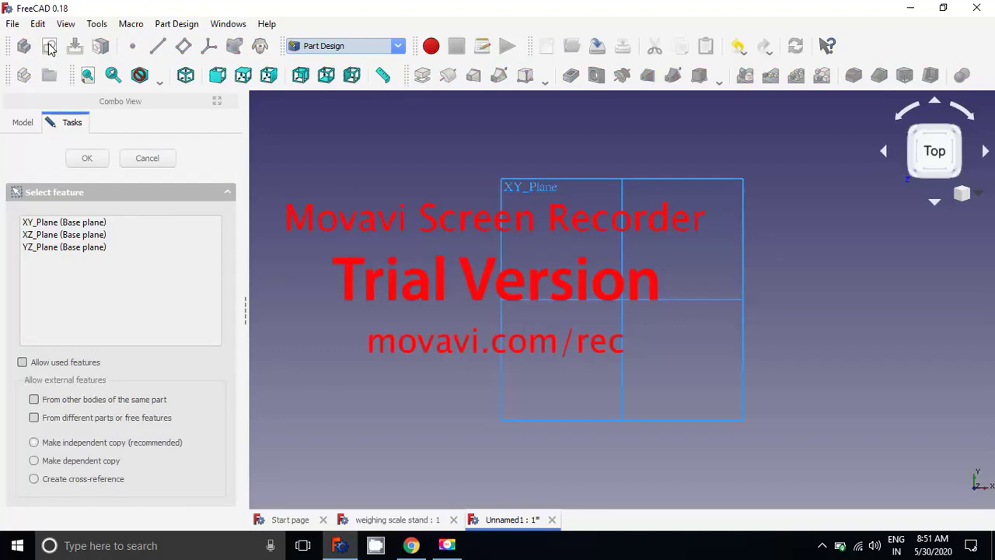
{"action": "left_click", "coordinate": [78, 223]}
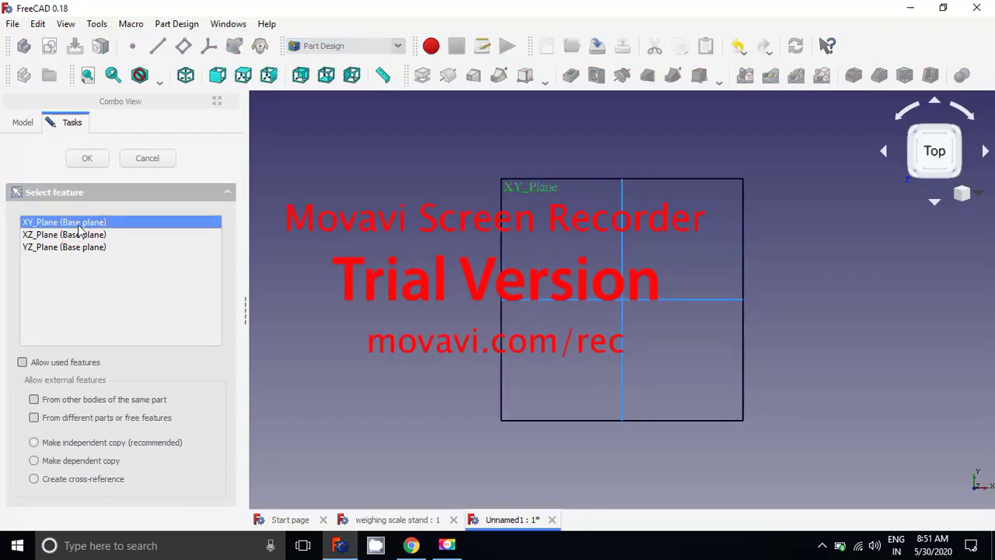
{"action": "left_click", "coordinate": [87, 161]}
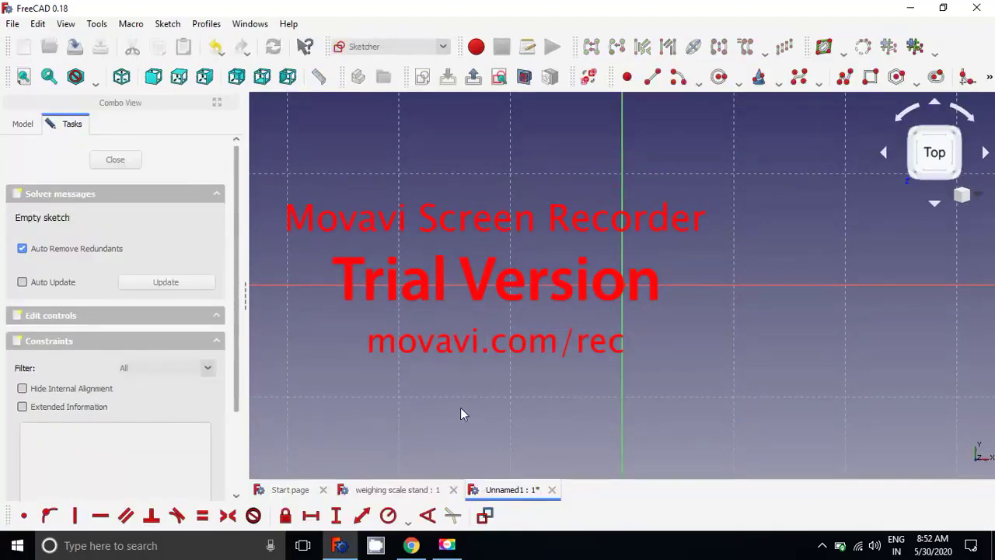
Check the weighing scale stand model, then return to Unnamed1 and zoom out the sketch.
{"action": "left_click", "coordinate": [393, 491]}
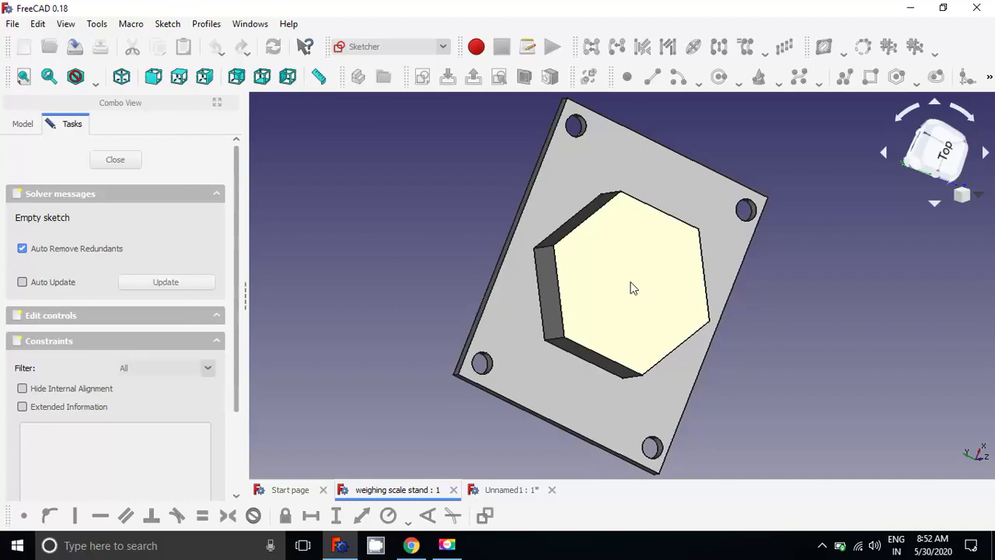
{"action": "left_click", "coordinate": [504, 492]}
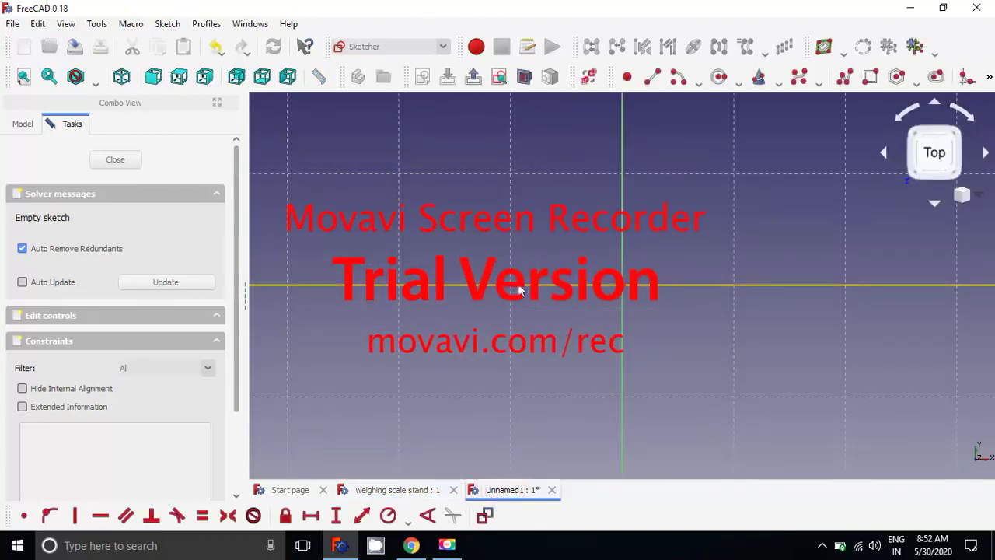
{"action": "scroll", "coordinate": [519, 290], "scroll_direction": "down", "scroll_amount": 3}
{"action": "scroll", "coordinate": [519, 290], "scroll_direction": "down", "scroll_amount": 2}
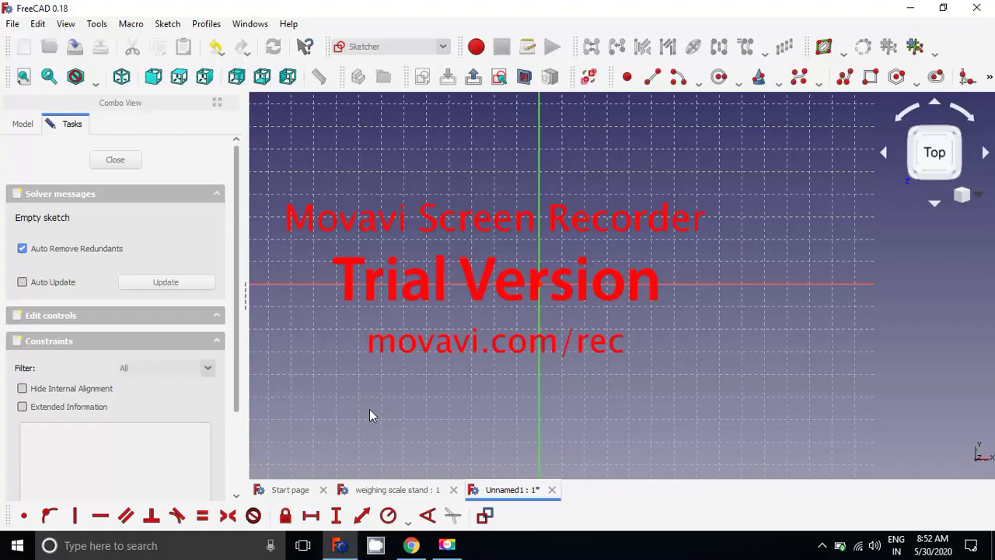
{"action": "scroll", "coordinate": [389, 393], "scroll_direction": "down", "scroll_amount": 2}
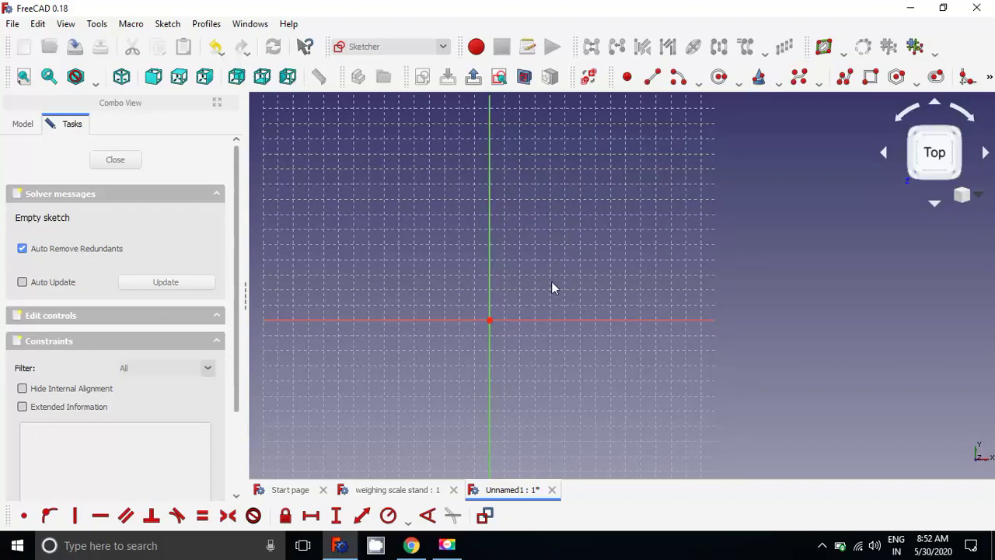
Draw the plate's rectangle by two opposite corners and close the sketch.
{"action": "left_click", "coordinate": [870, 76]}
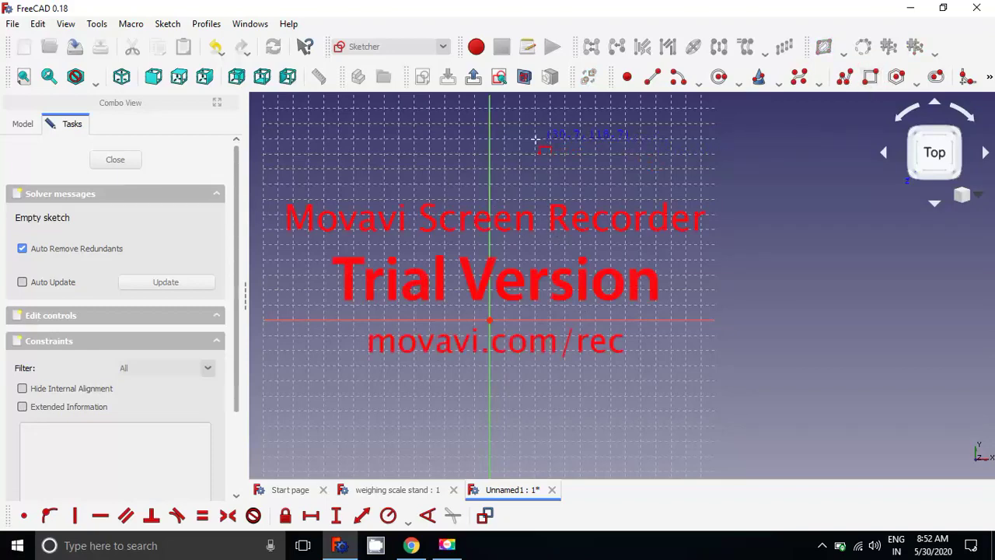
{"action": "left_click", "coordinate": [535, 140]}
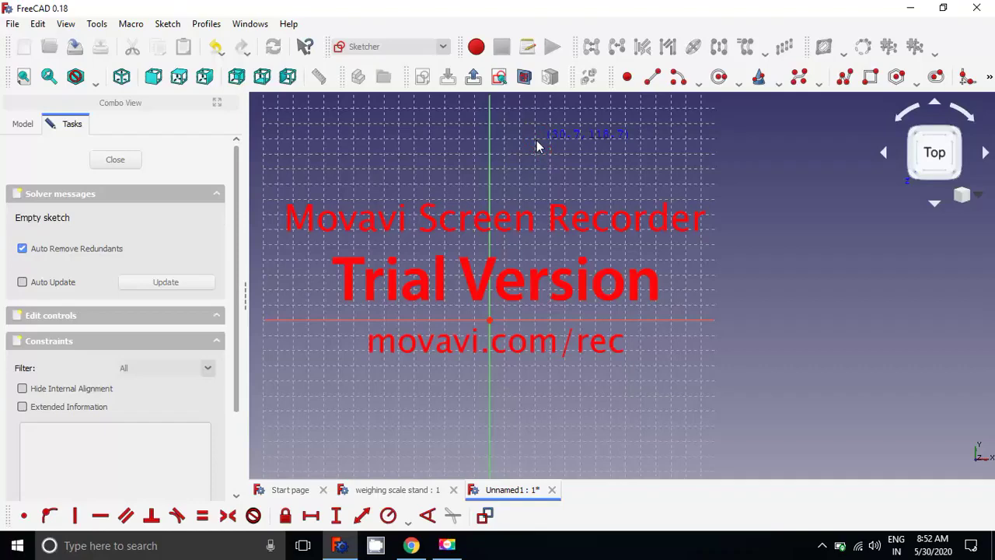
{"action": "left_click", "coordinate": [725, 290]}
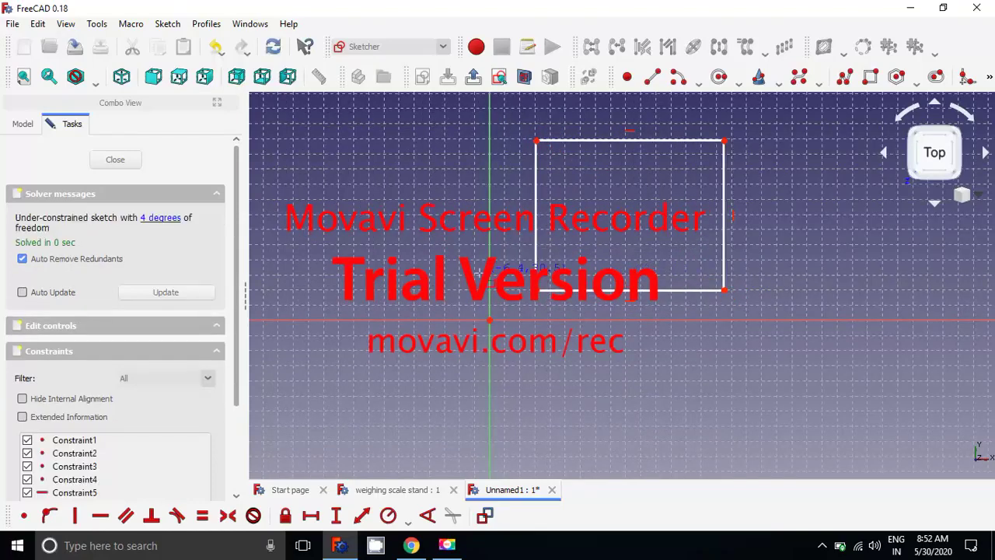
{"action": "left_click", "coordinate": [131, 165]}
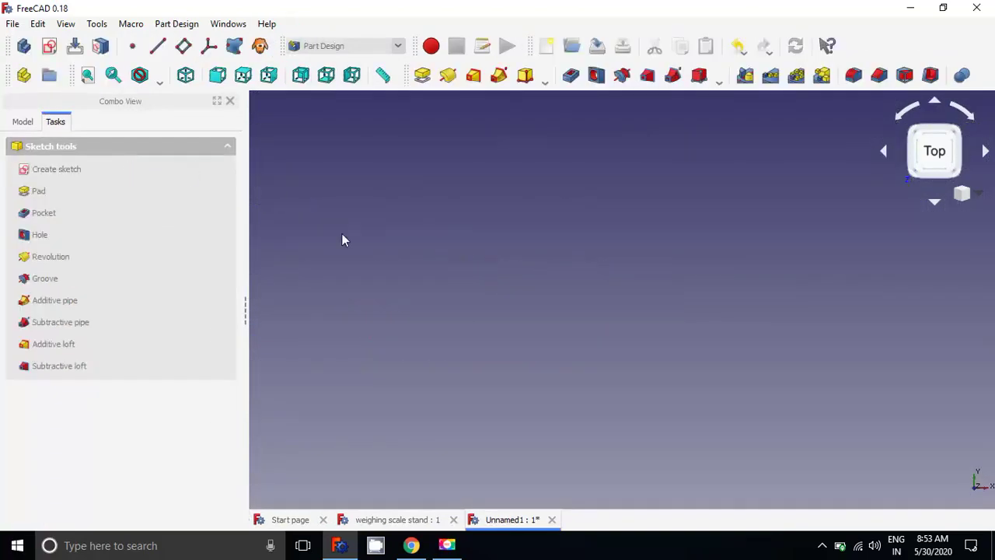
{"action": "left_click", "coordinate": [88, 78]}
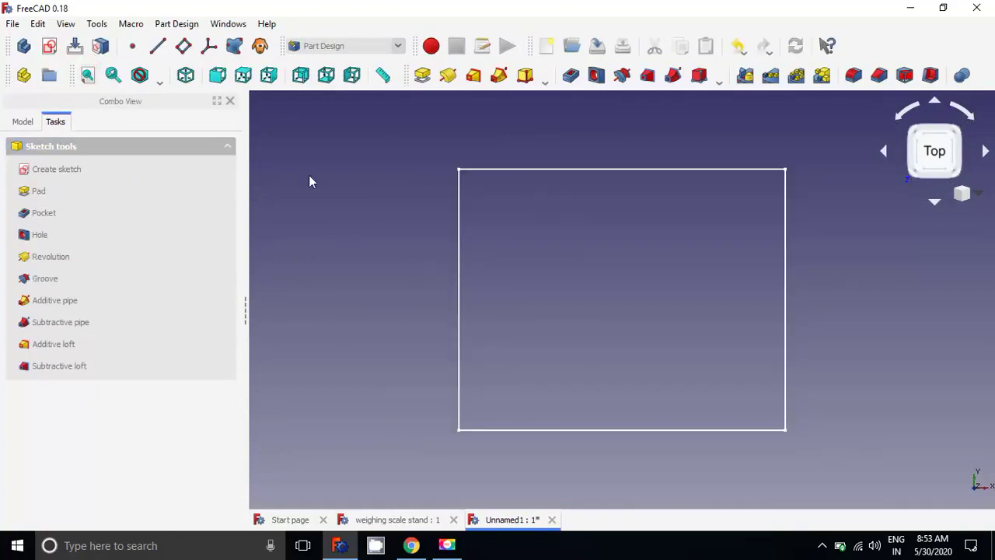
{"action": "left_click", "coordinate": [19, 122]}
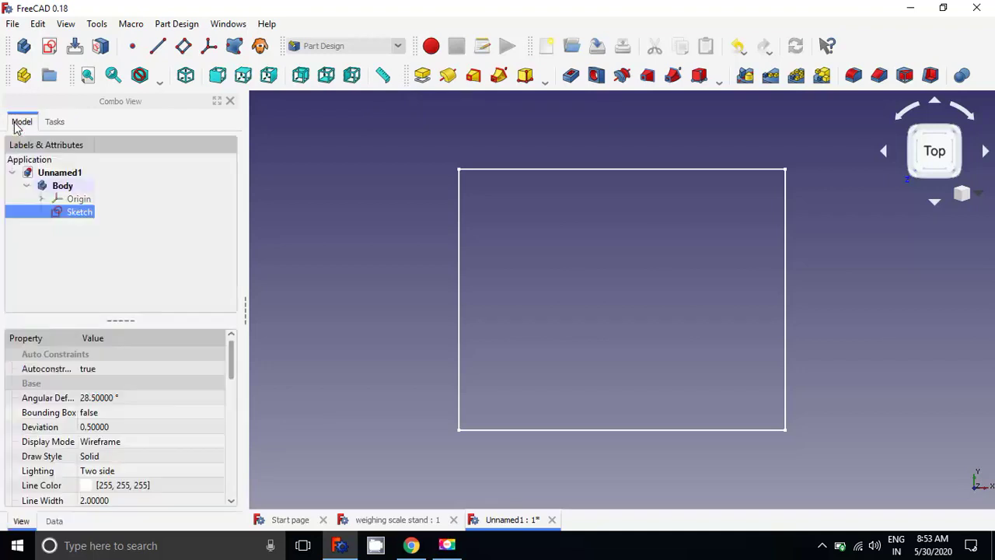
{"action": "left_click", "coordinate": [422, 74]}
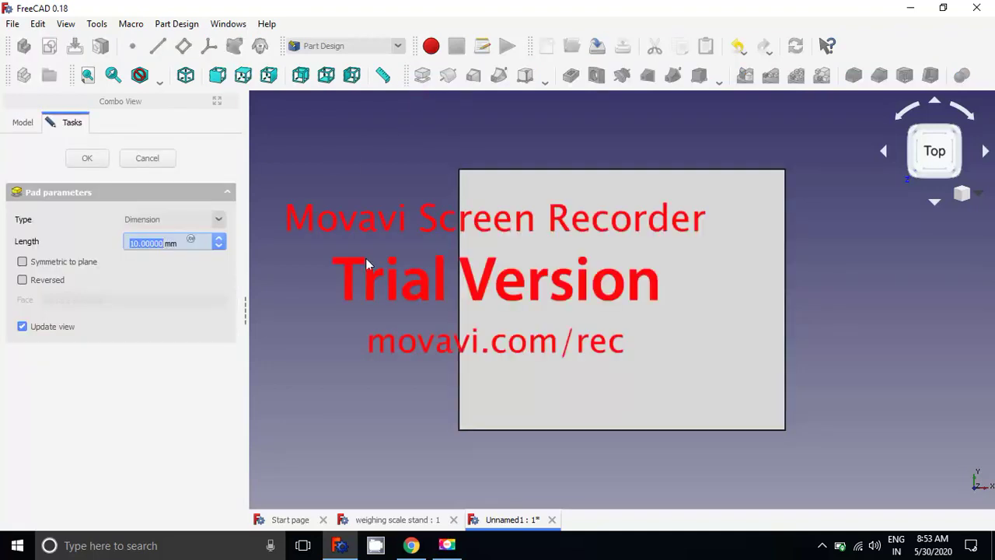
{"action": "key", "text": "BackSpace"}
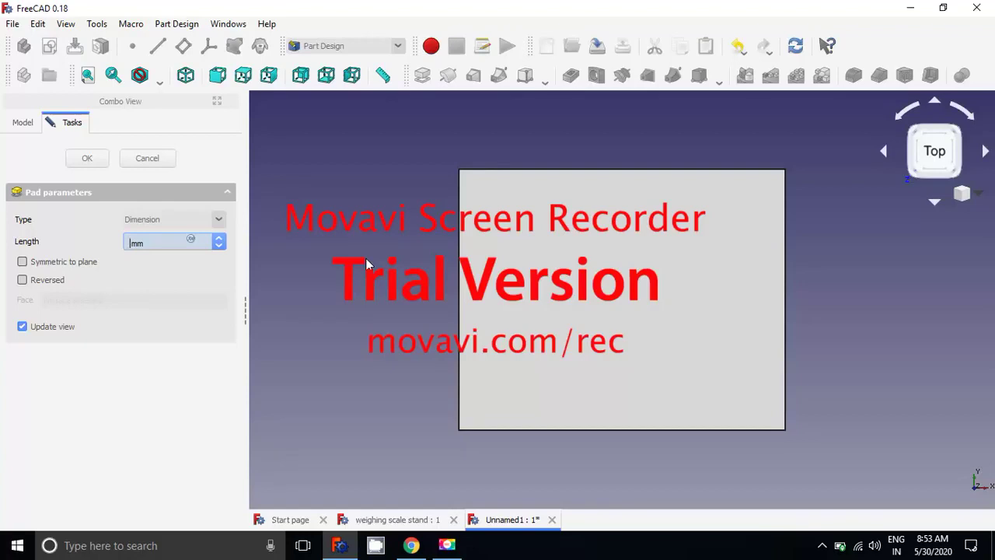
{"action": "type", "text": "6"}
{"action": "left_click", "coordinate": [87, 158]}
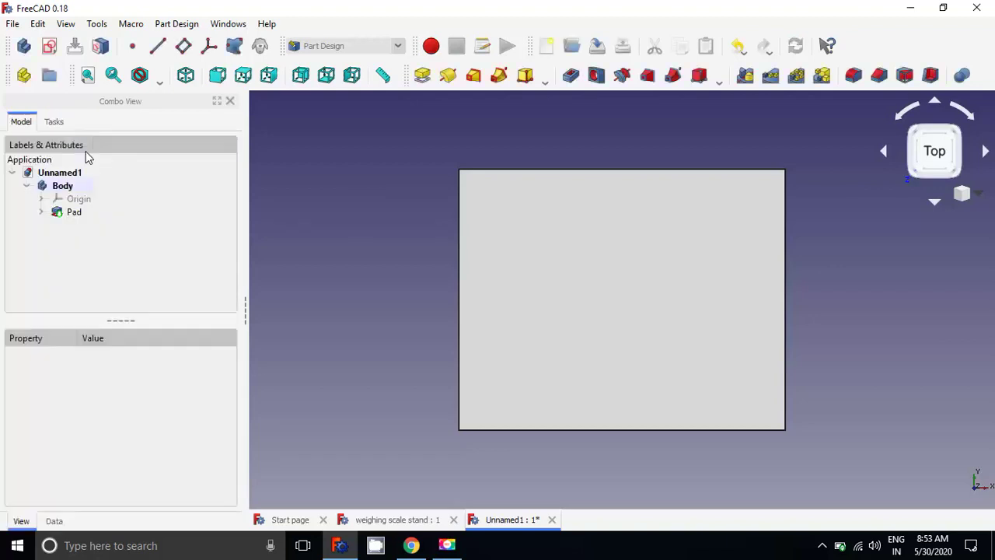
Orbit to the plate, select its large front face and create a sketch on it.
{"action": "mouse_move", "coordinate": [393, 268]}
{"action": "middle_mouse_down"}
{"action": "mouse_move", "coordinate": [517, 273]}
{"action": "mouse_move", "coordinate": [490, 262]}
{"action": "mouse_move", "coordinate": [493, 288]}
{"action": "middle_mouse_up"}
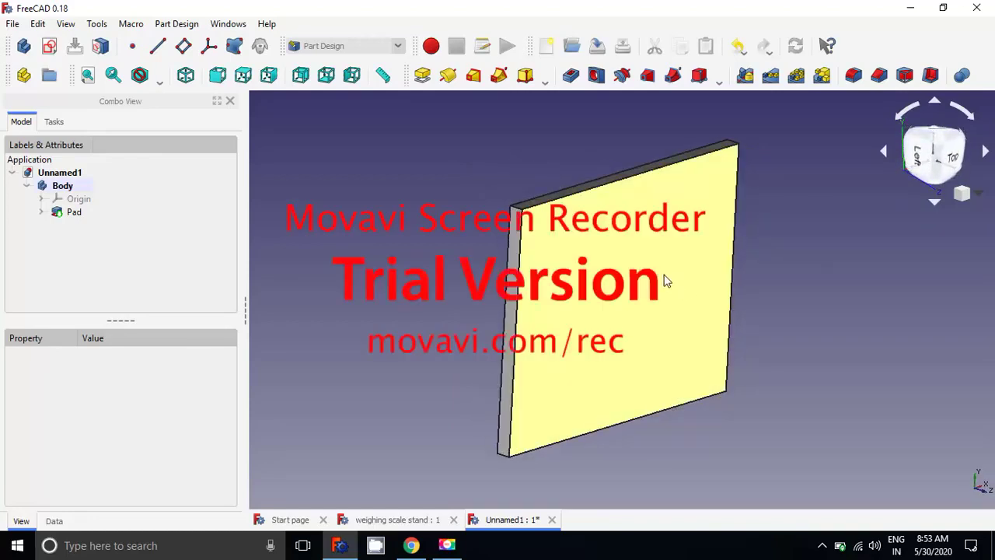
{"action": "left_click", "coordinate": [644, 278]}
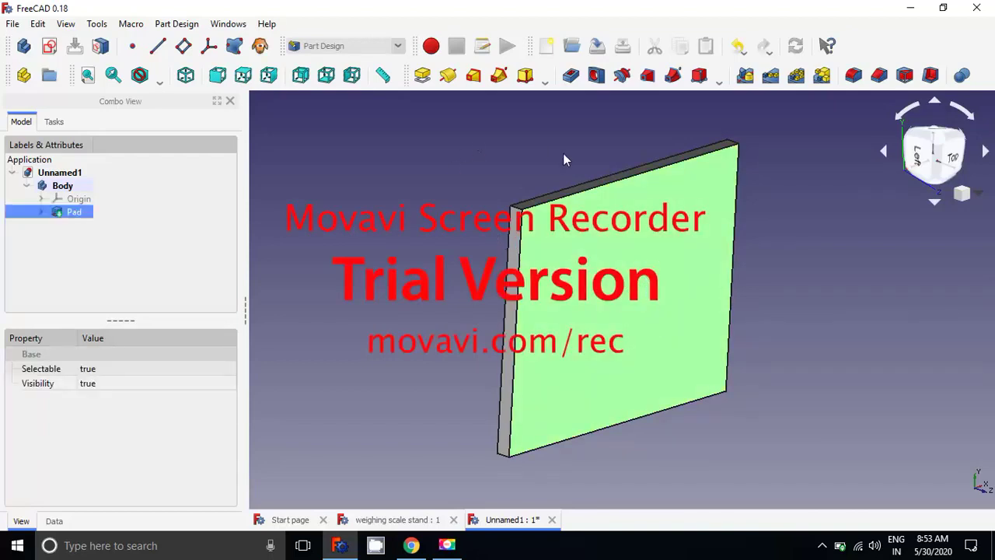
{"action": "left_click", "coordinate": [49, 45]}
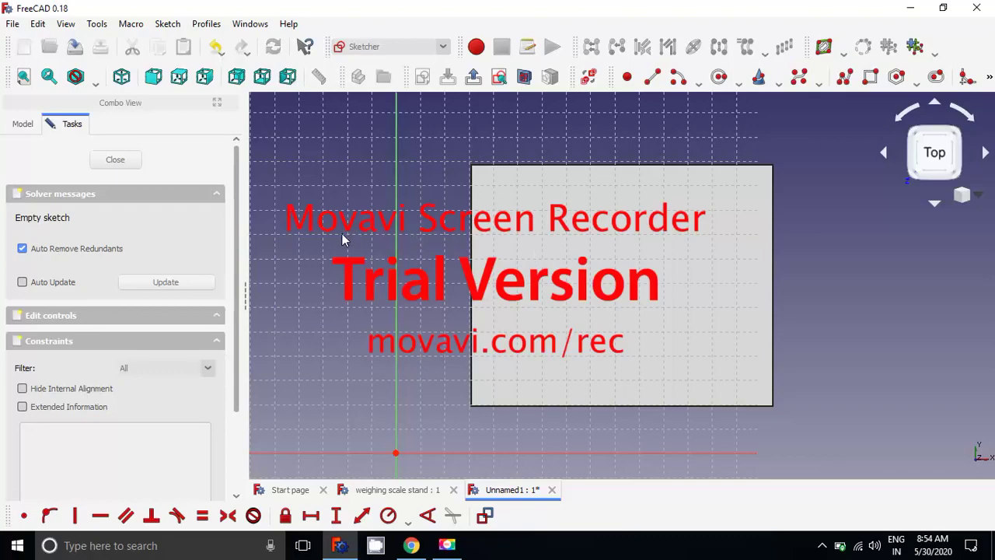
Draw four small circles near the top-left, top-right, bottom-right and bottom-left plate corners.
{"action": "left_click", "coordinate": [727, 80]}
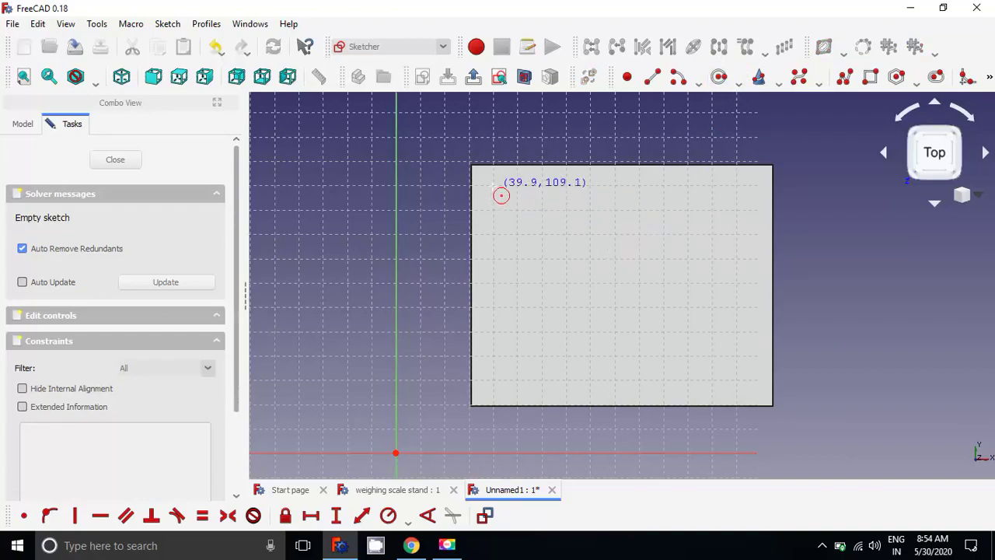
{"action": "left_click", "coordinate": [493, 189]}
{"action": "left_click", "coordinate": [497, 187]}
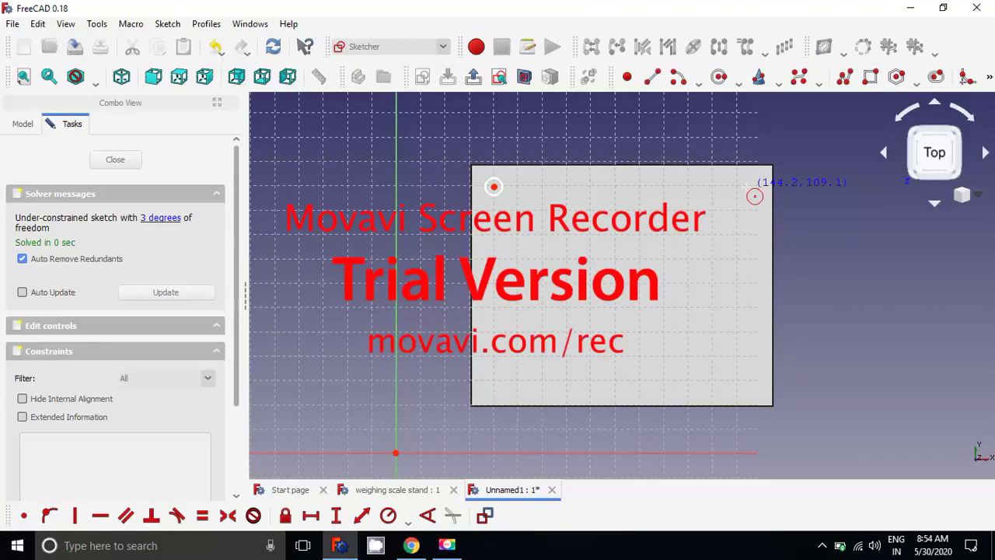
{"action": "left_click", "coordinate": [752, 176]}
{"action": "left_click", "coordinate": [755, 182]}
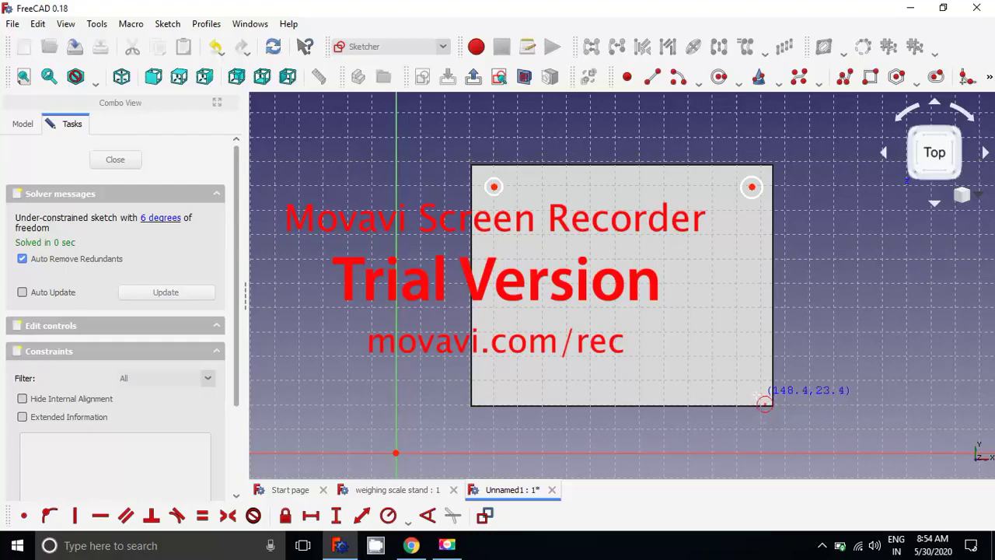
{"action": "left_click", "coordinate": [758, 391]}
{"action": "left_click", "coordinate": [762, 388]}
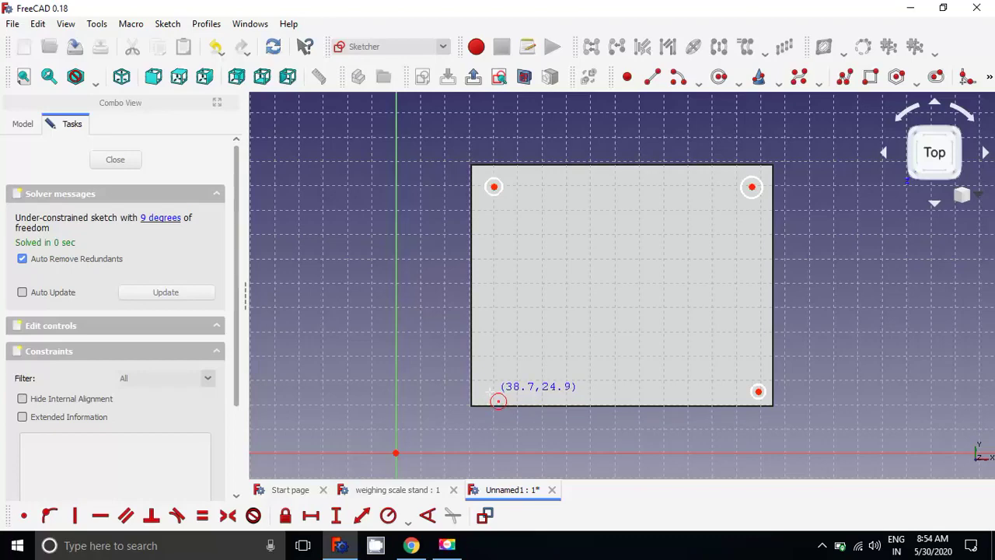
{"action": "left_click", "coordinate": [488, 388]}
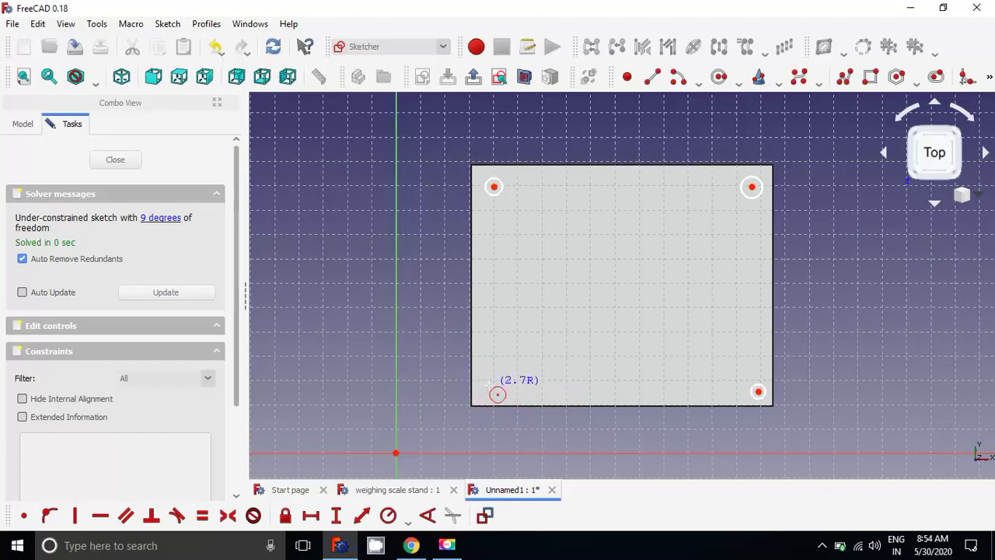
{"action": "left_click", "coordinate": [499, 393]}
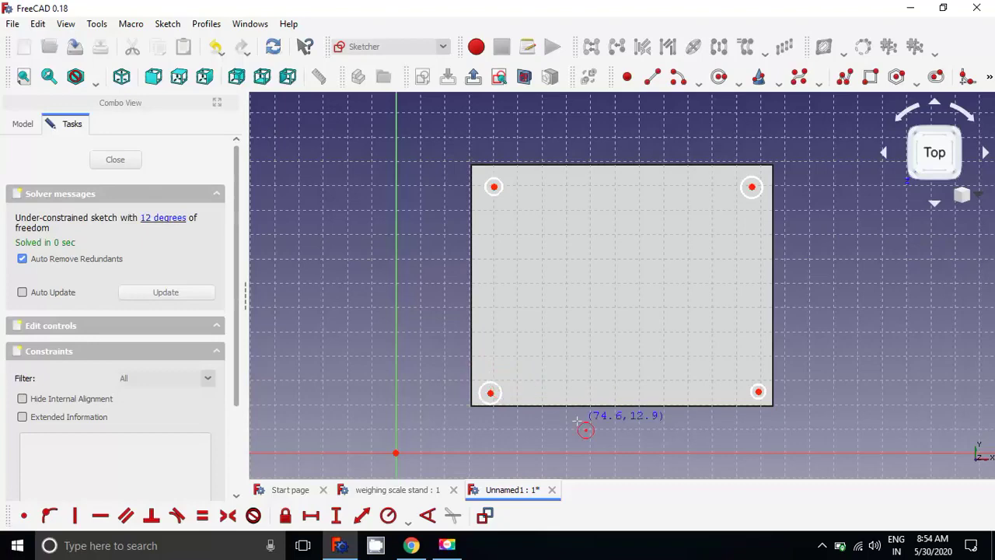
{"action": "right_click", "coordinate": [545, 317]}
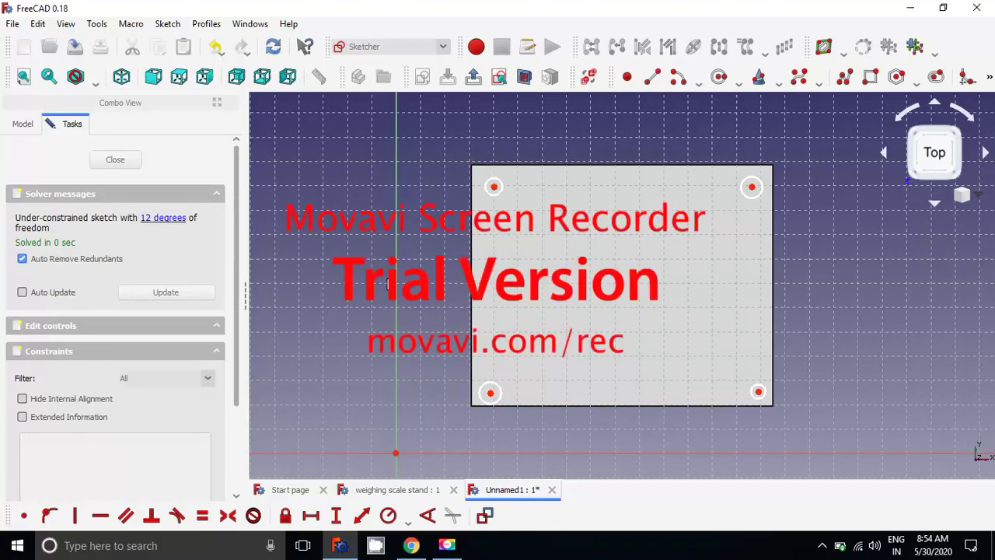
{"action": "left_click", "coordinate": [627, 76]}
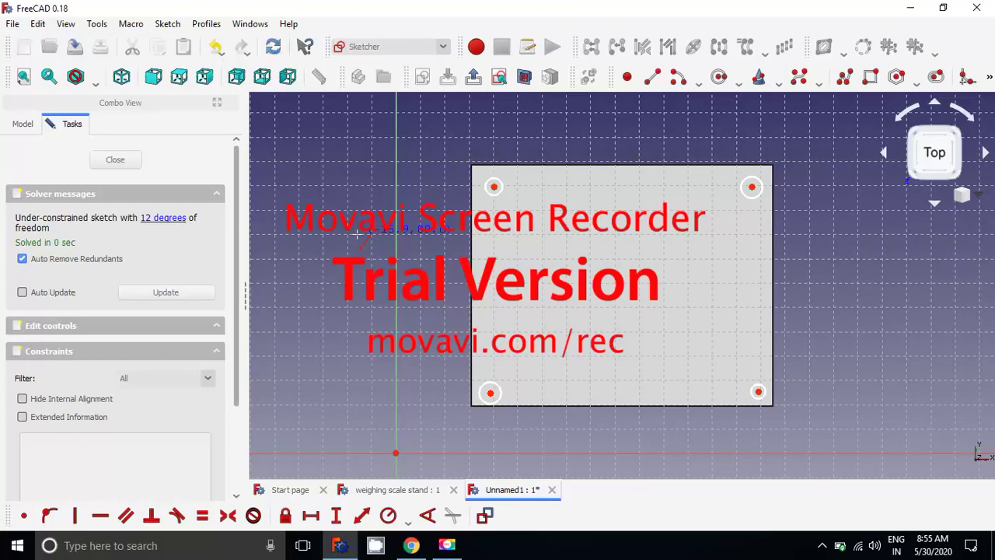
Make the top hole centres horizontal and the left hole centres vertical.
{"action": "right_click", "coordinate": [359, 233]}
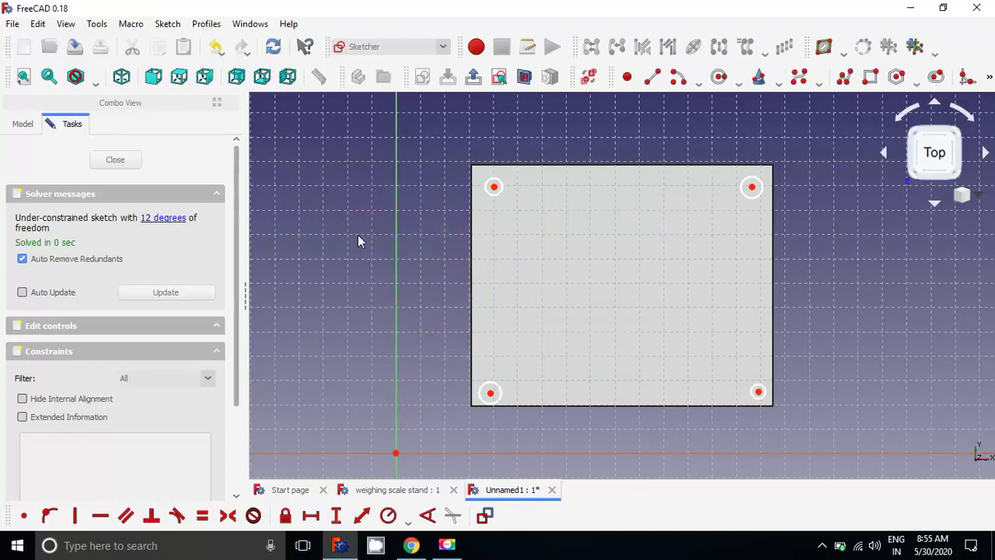
{"action": "left_click", "coordinate": [493, 187]}
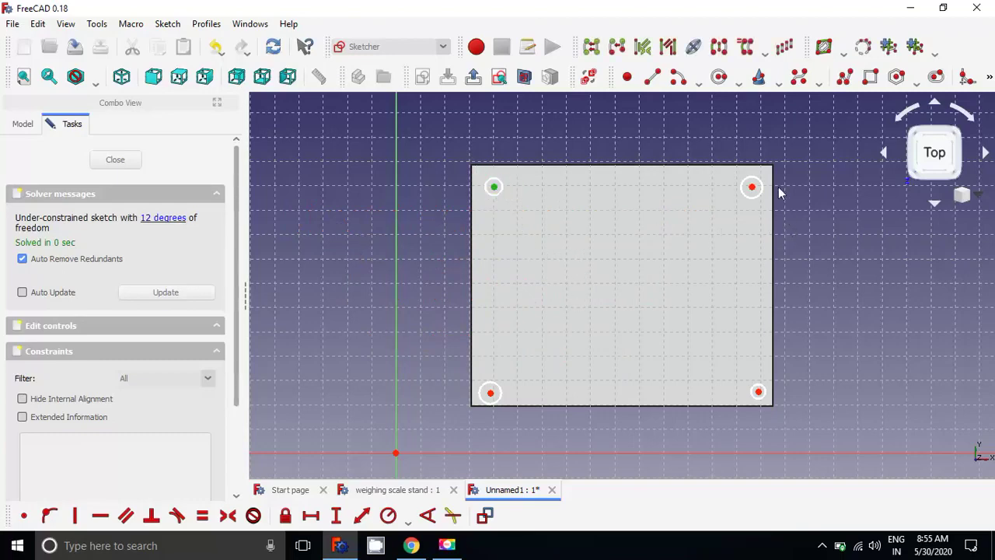
{"action": "left_click", "coordinate": [752, 187]}
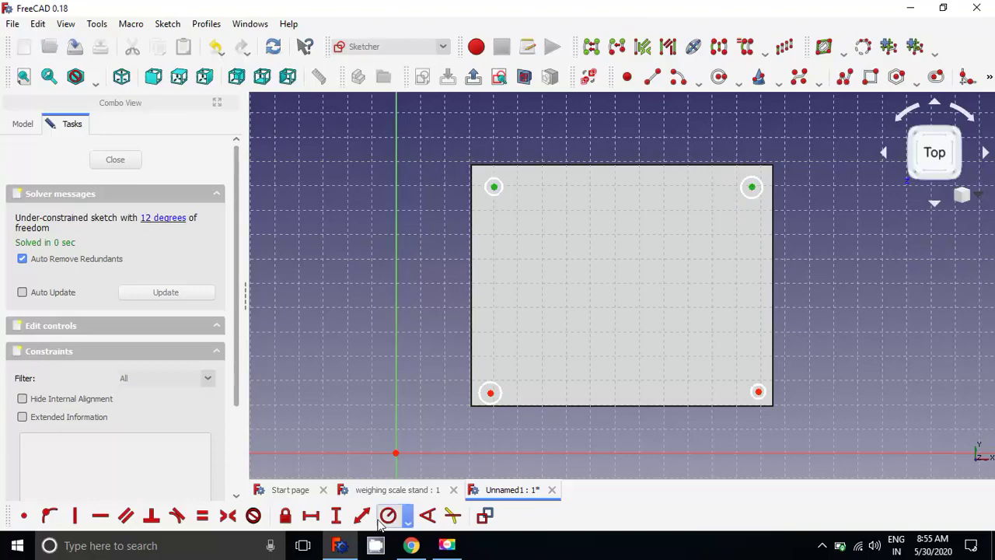
{"action": "left_click", "coordinate": [102, 518]}
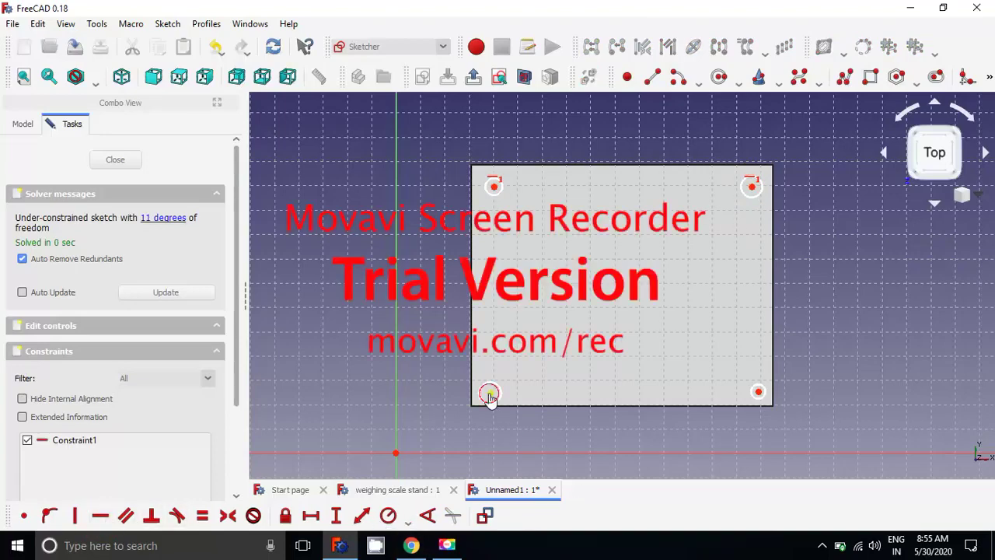
{"action": "left_click", "coordinate": [491, 392]}
{"action": "left_click", "coordinate": [493, 187]}
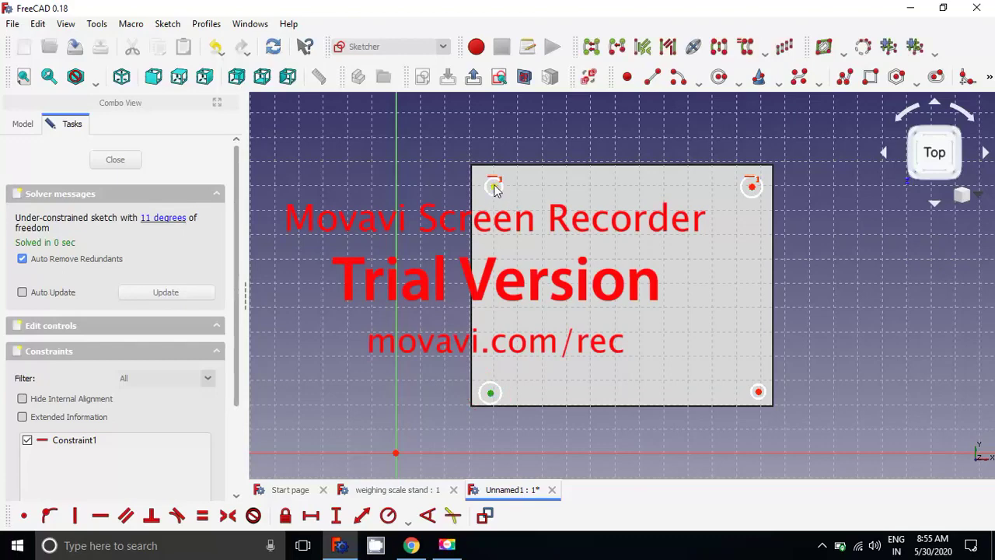
{"action": "left_click", "coordinate": [74, 516]}
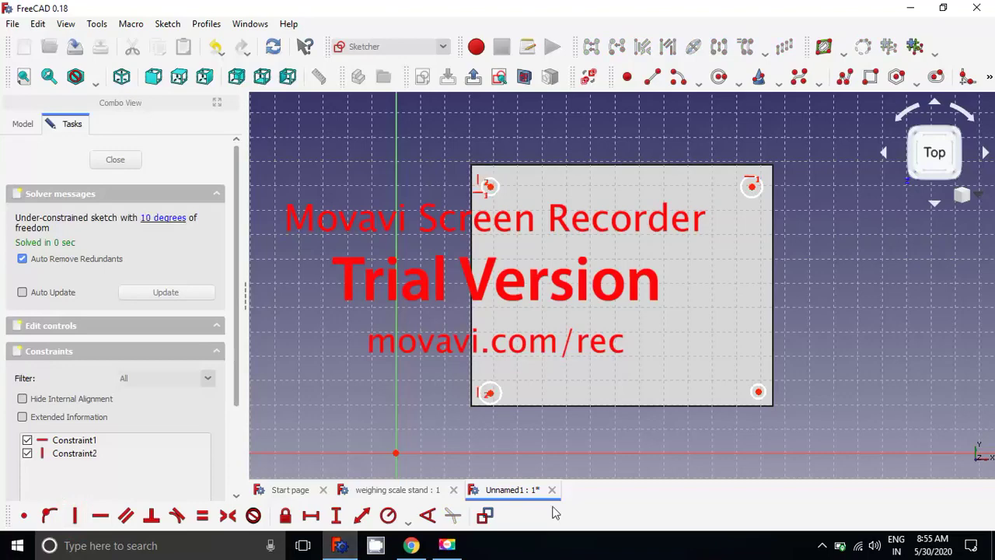
Make the bottom hole centres horizontal and the right hole centres vertical.
{"action": "left_click", "coordinate": [758, 392]}
{"action": "left_click", "coordinate": [490, 392]}
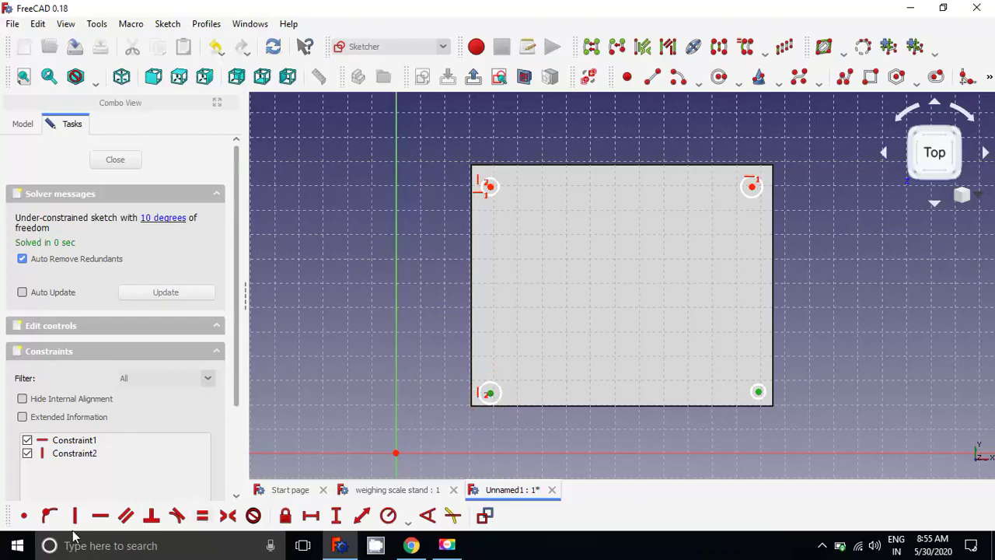
{"action": "left_click", "coordinate": [100, 516]}
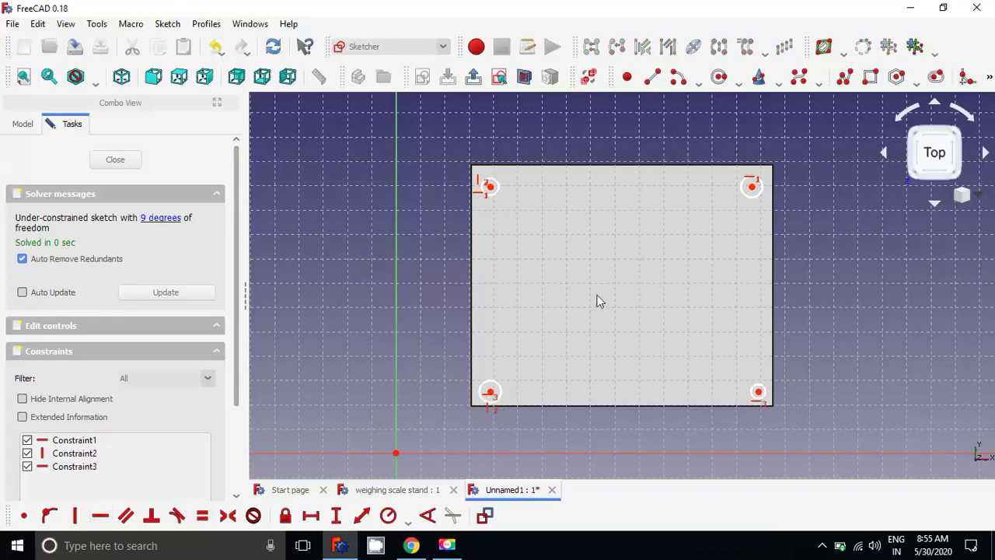
{"action": "left_click", "coordinate": [752, 188]}
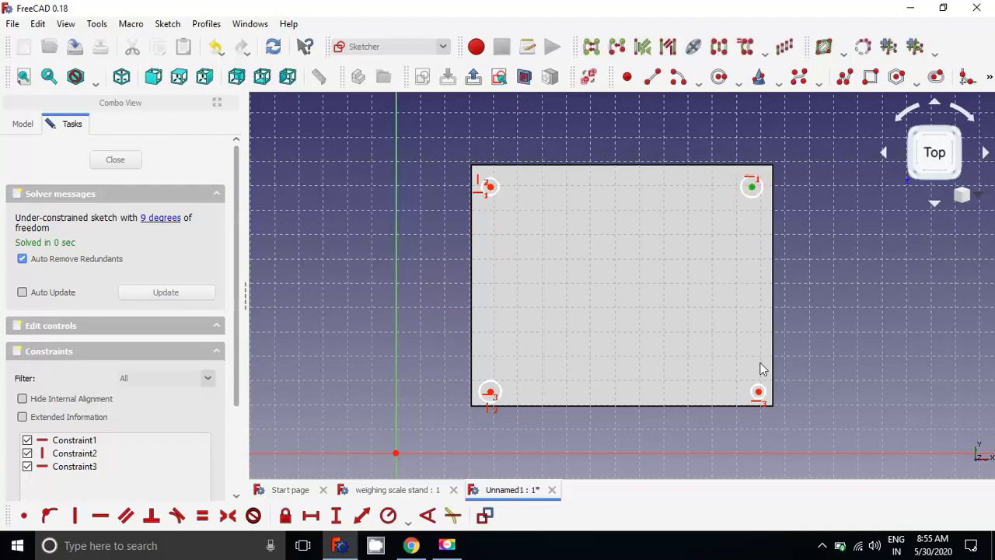
{"action": "left_click", "coordinate": [758, 394]}
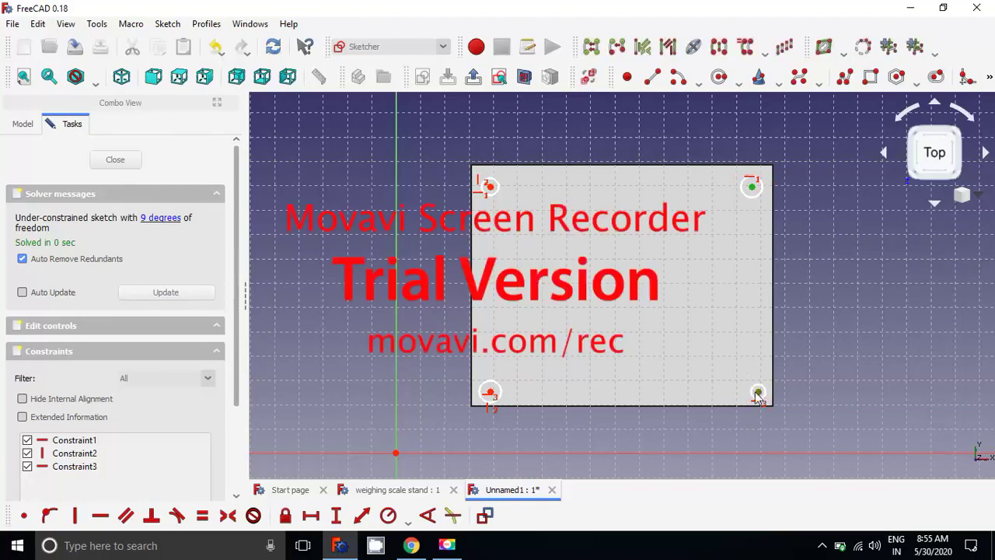
{"action": "left_click", "coordinate": [73, 516]}
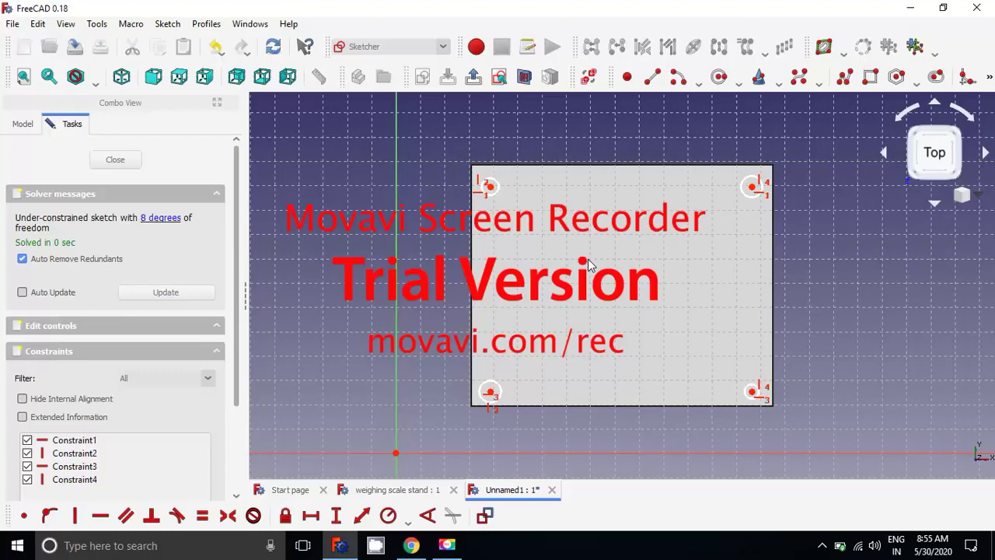
Select all four corner hole circles together.
{"action": "left_click", "coordinate": [496, 195]}
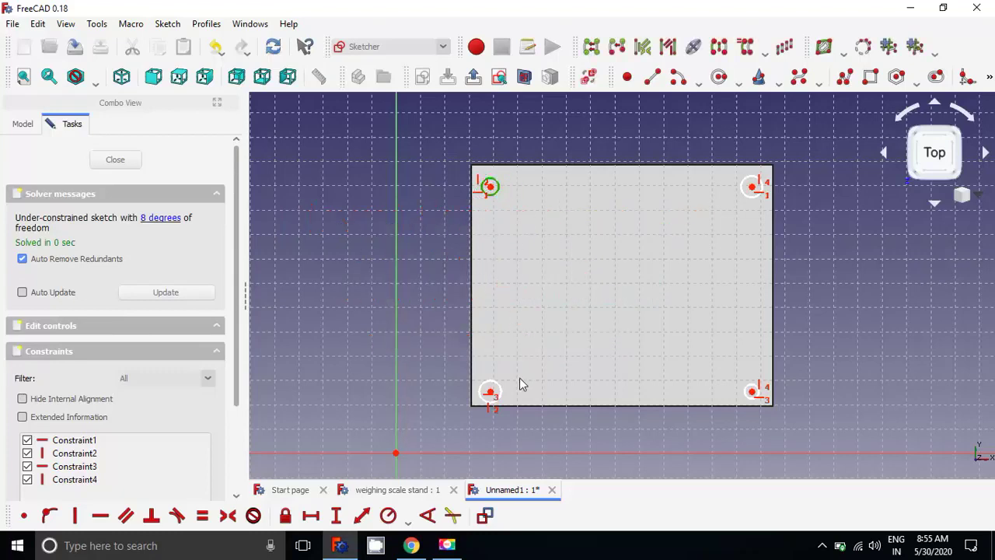
{"action": "left_click", "coordinate": [490, 391]}
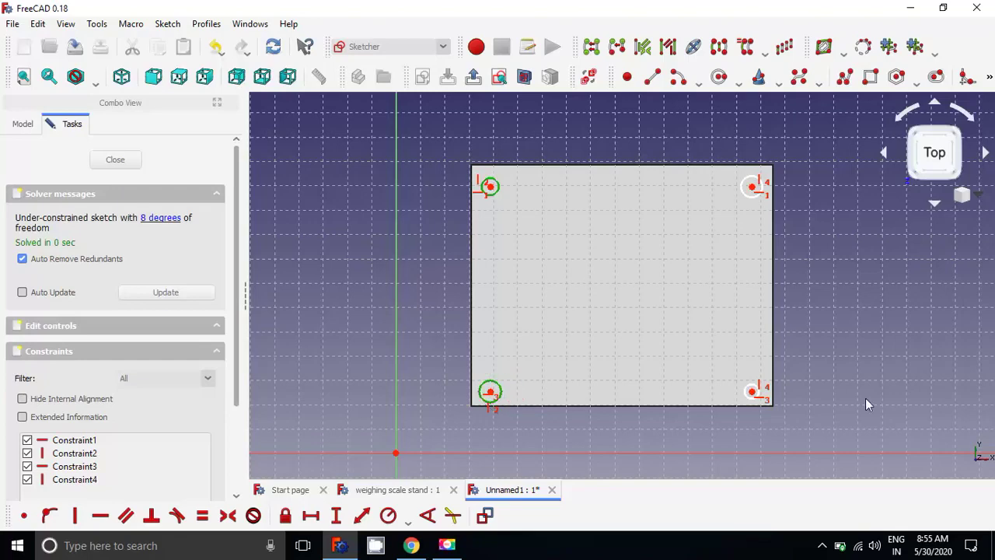
{"action": "left_click", "coordinate": [753, 392]}
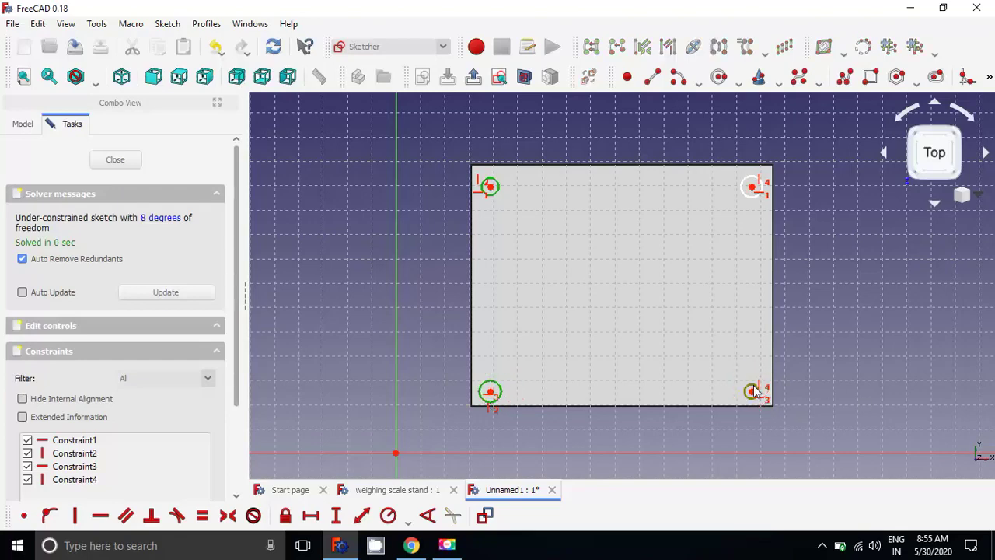
{"action": "left_click", "coordinate": [750, 200]}
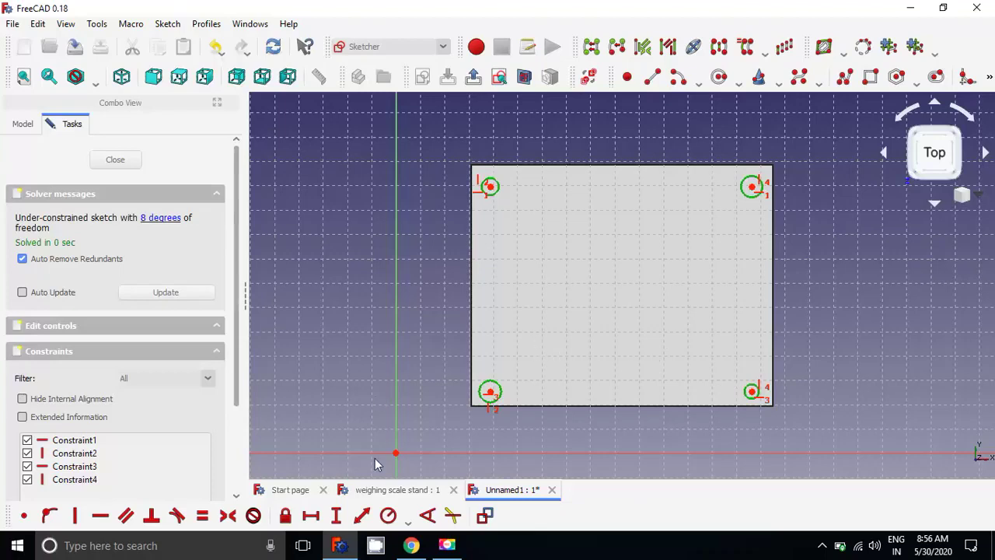
Apply an Equal constraint to the four hole circles and close Sketch001.
{"action": "left_click", "coordinate": [203, 517]}
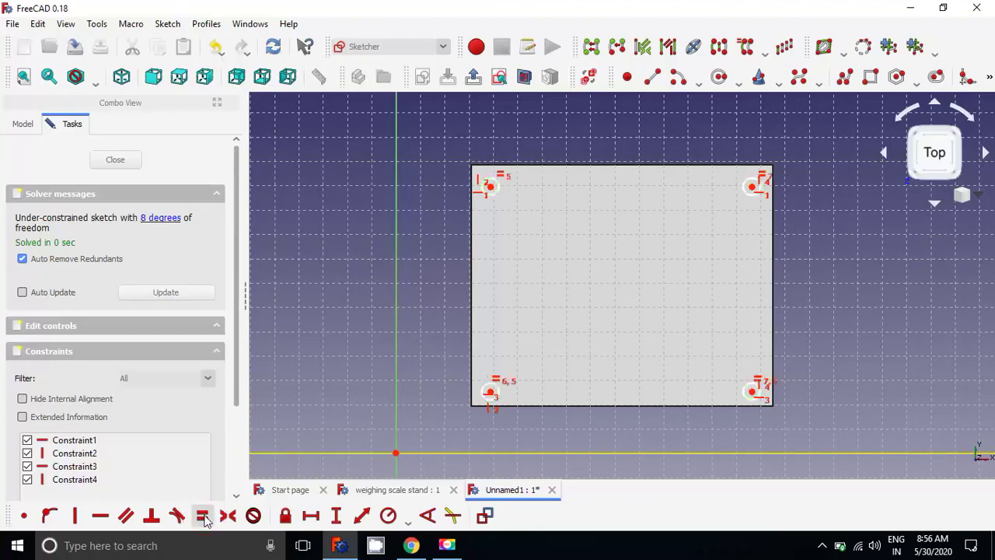
{"action": "left_click", "coordinate": [132, 163]}
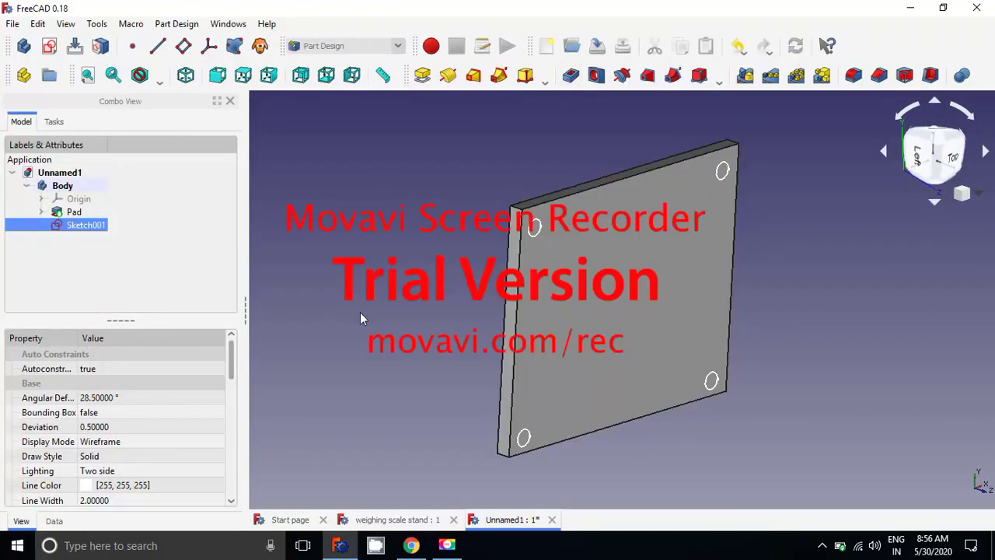
Pocket the hole sketch with type Through all, then view the plate from the top.
{"action": "left_click", "coordinate": [571, 78]}
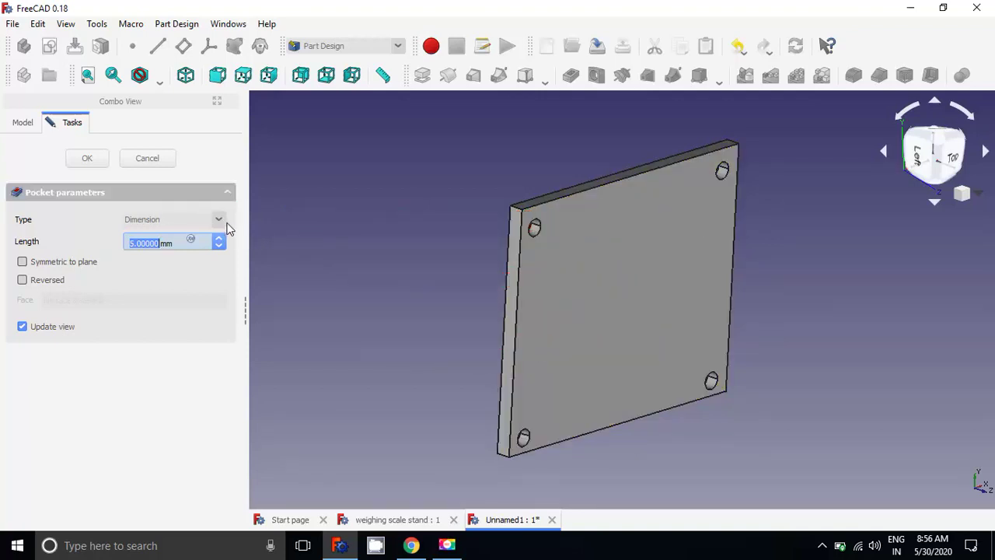
{"action": "left_click", "coordinate": [219, 219]}
{"action": "left_click", "coordinate": [178, 247]}
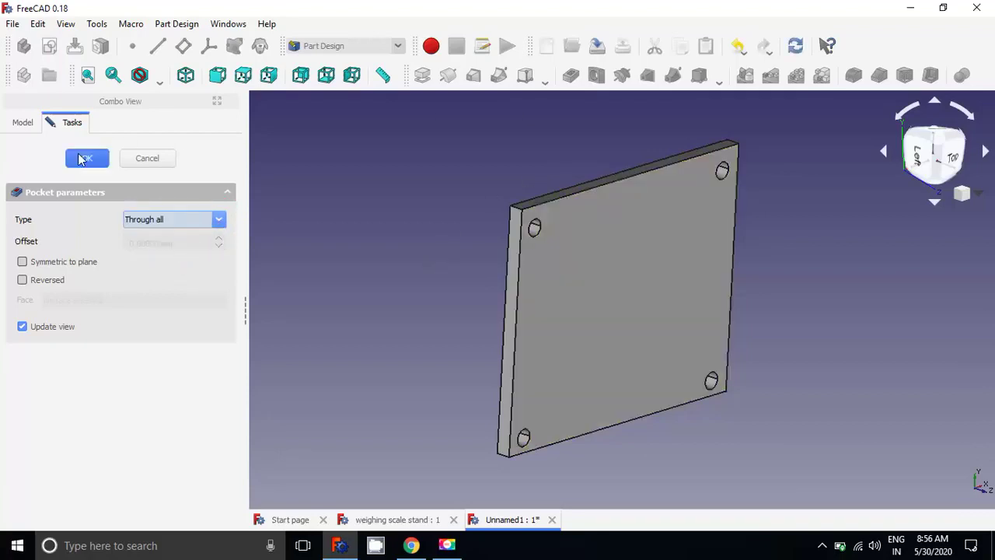
{"action": "left_click", "coordinate": [88, 159]}
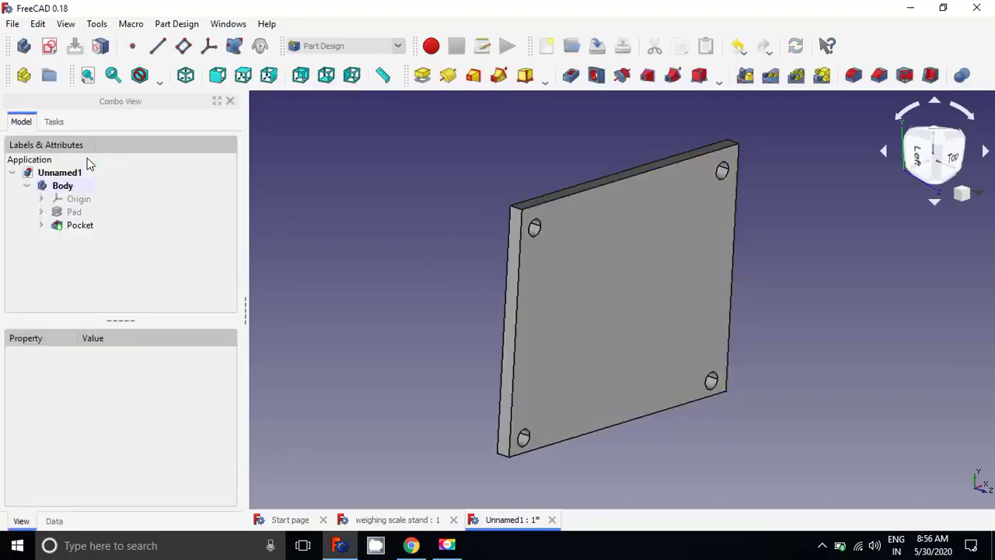
{"action": "left_click", "coordinate": [958, 160]}
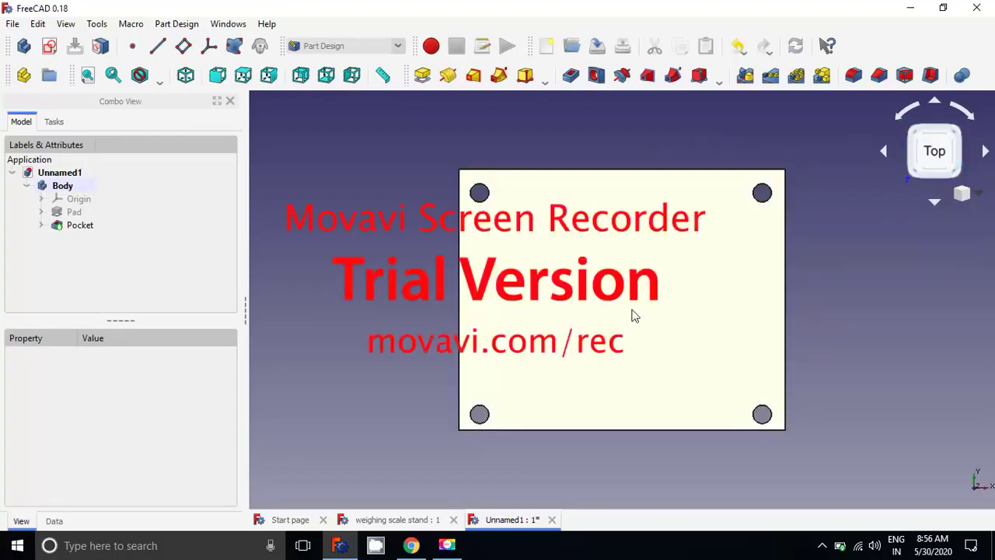
Select the Pocket and compare the plate against the weighing scale stand model.
{"action": "left_click", "coordinate": [633, 315]}
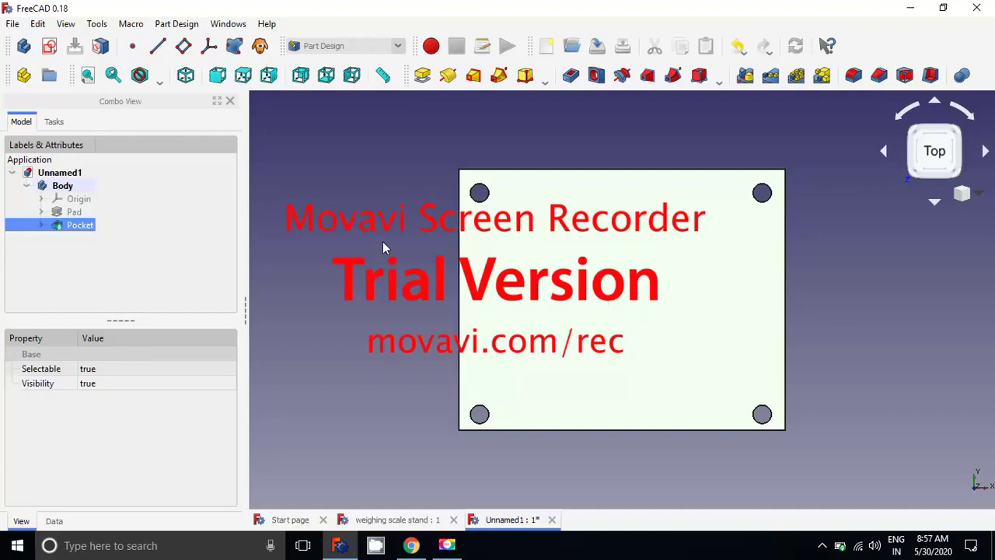
{"action": "left_click", "coordinate": [385, 520]}
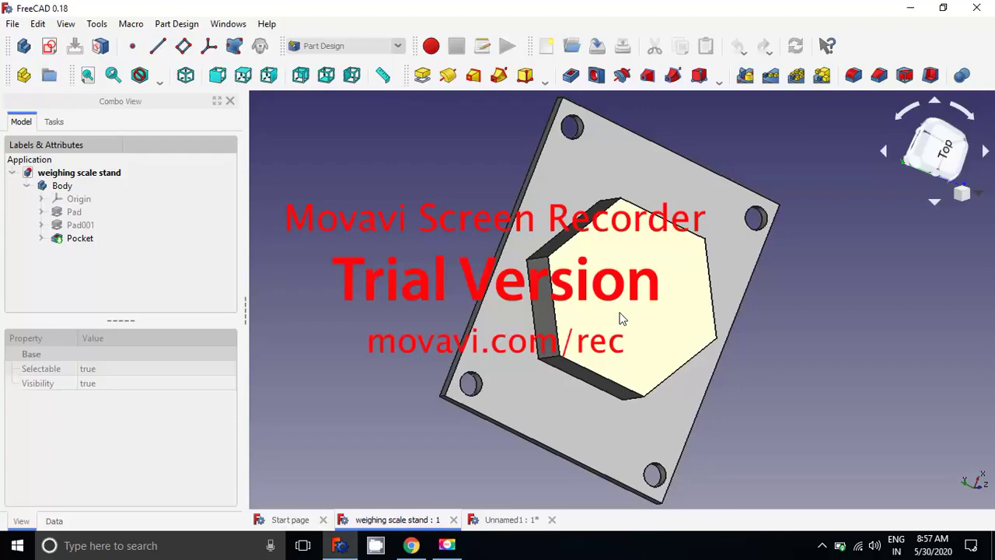
{"action": "left_click", "coordinate": [502, 520]}
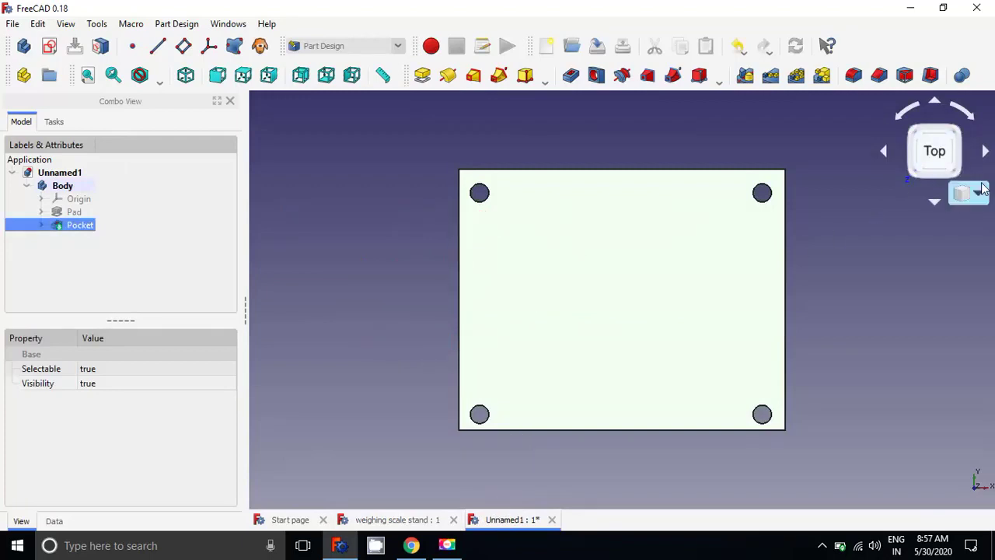
Turn the view to the plate's bottom face and start a new sketch there.
{"action": "left_click", "coordinate": [985, 151]}
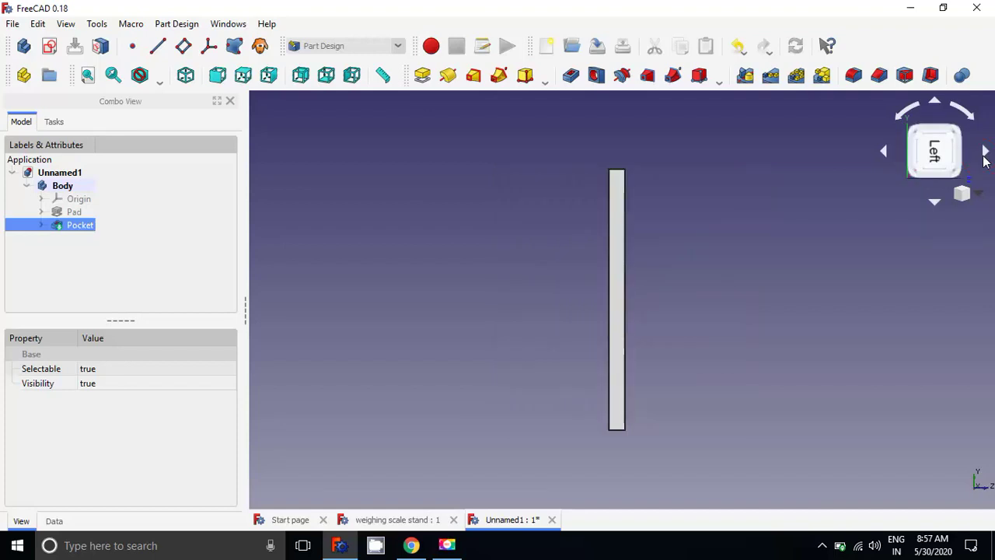
{"action": "left_click", "coordinate": [985, 152]}
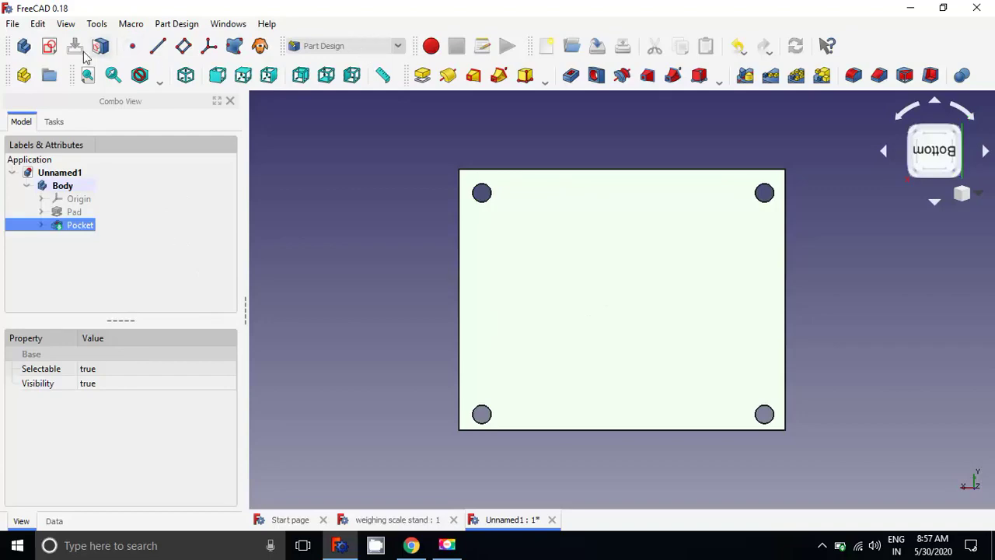
{"action": "left_click", "coordinate": [48, 45]}
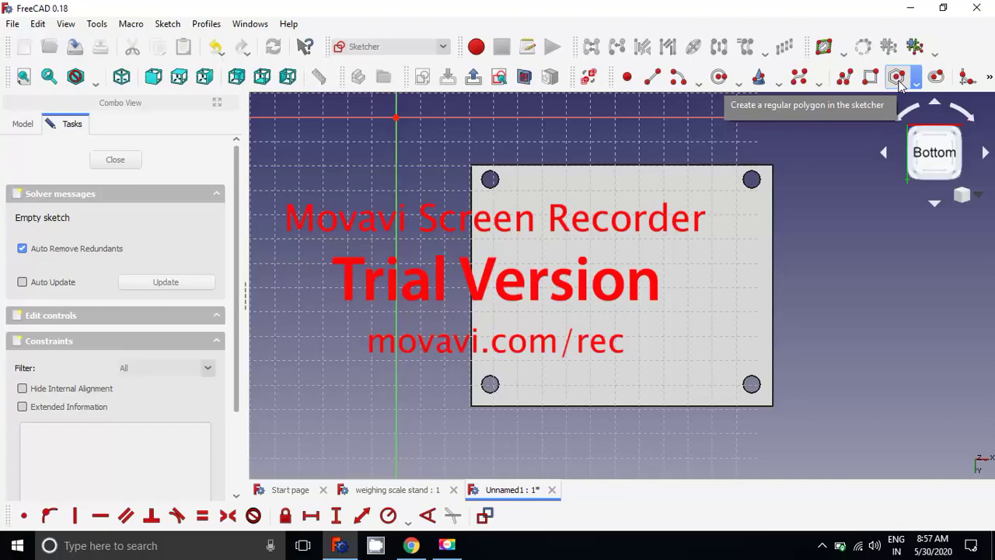
Draw a regular hexagon centred near the plate's middle and close the sketch.
{"action": "left_click", "coordinate": [897, 81]}
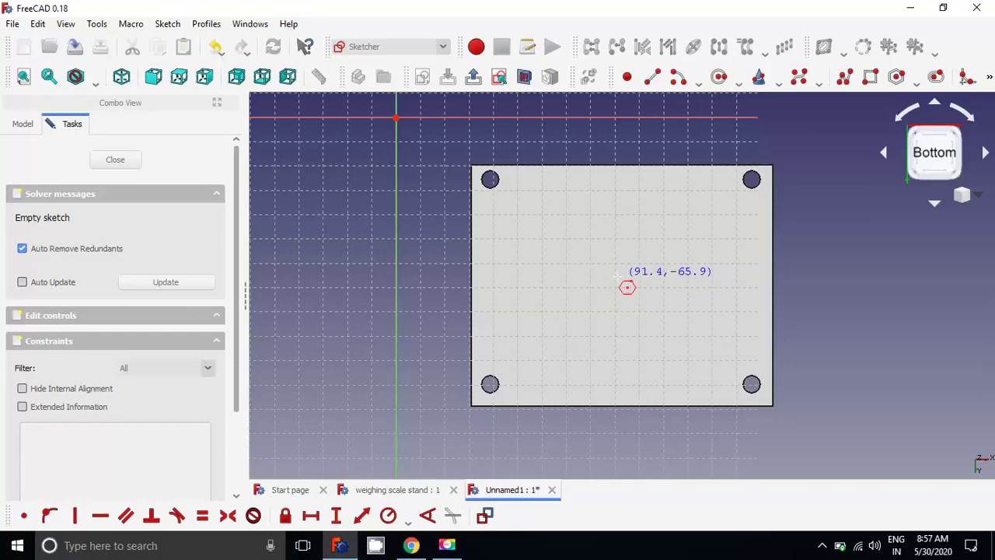
{"action": "left_click", "coordinate": [622, 282]}
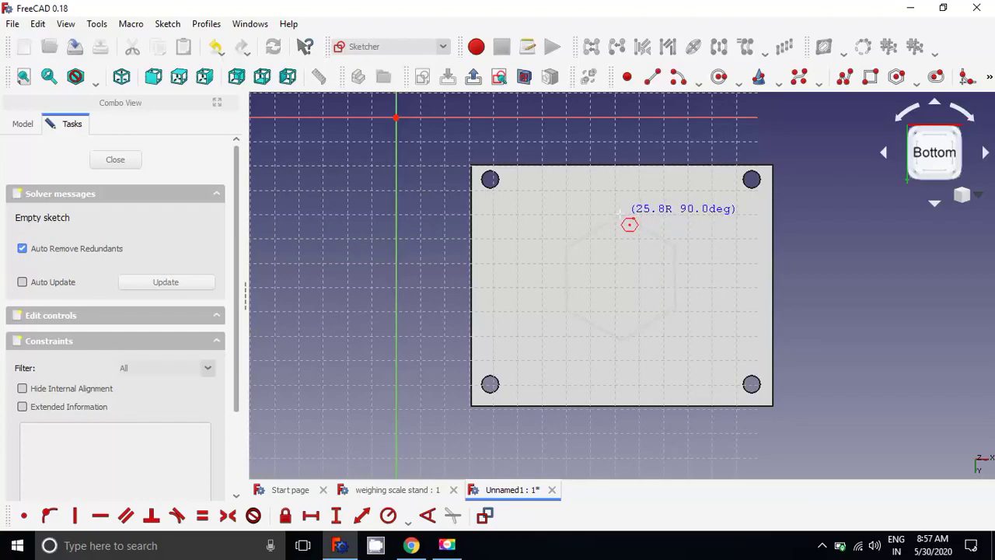
{"action": "left_click", "coordinate": [621, 218]}
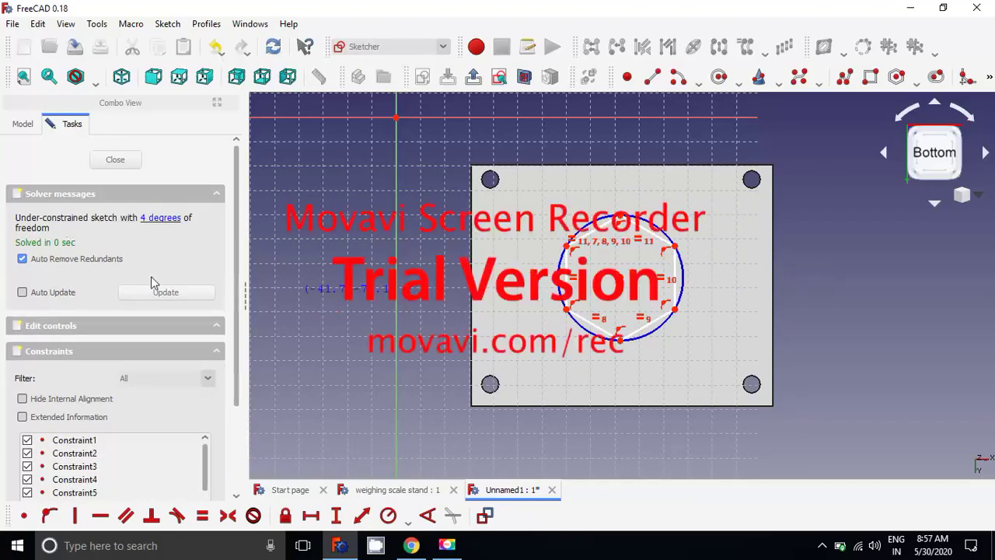
{"action": "left_click", "coordinate": [131, 160]}
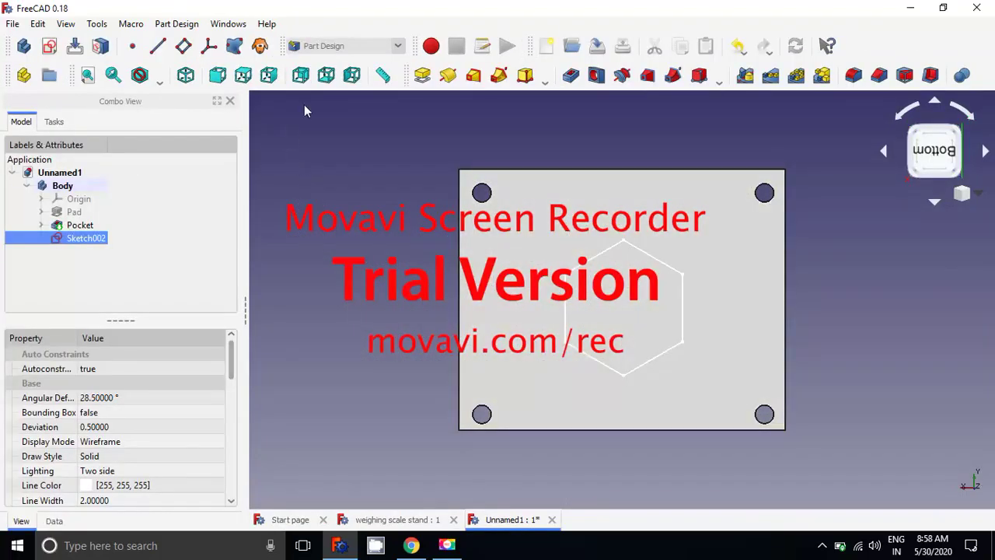
Pad the hexagon sketch 5 mm, replacing the default 10 mm length, to create Pad001.
{"action": "left_click", "coordinate": [422, 76]}
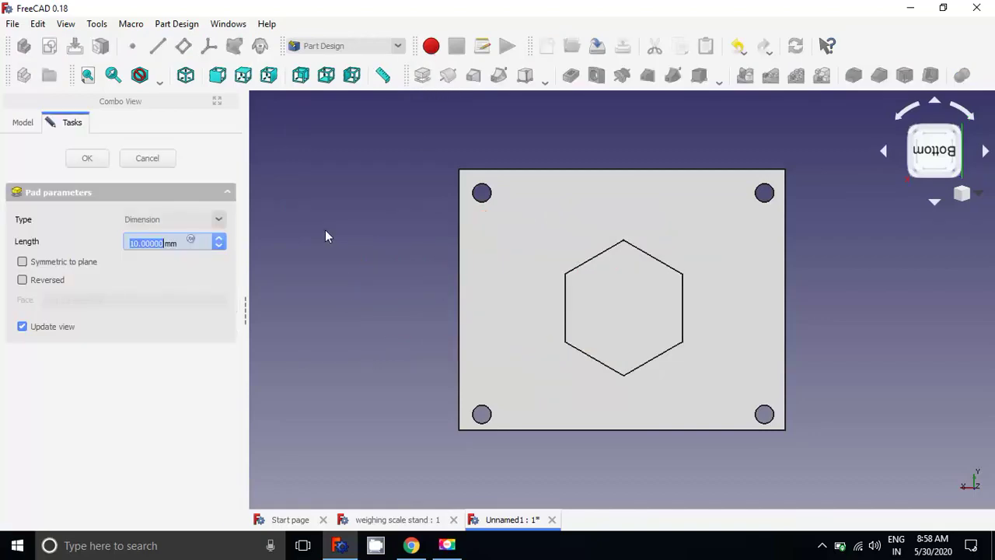
{"action": "key", "text": "BackSpace"}
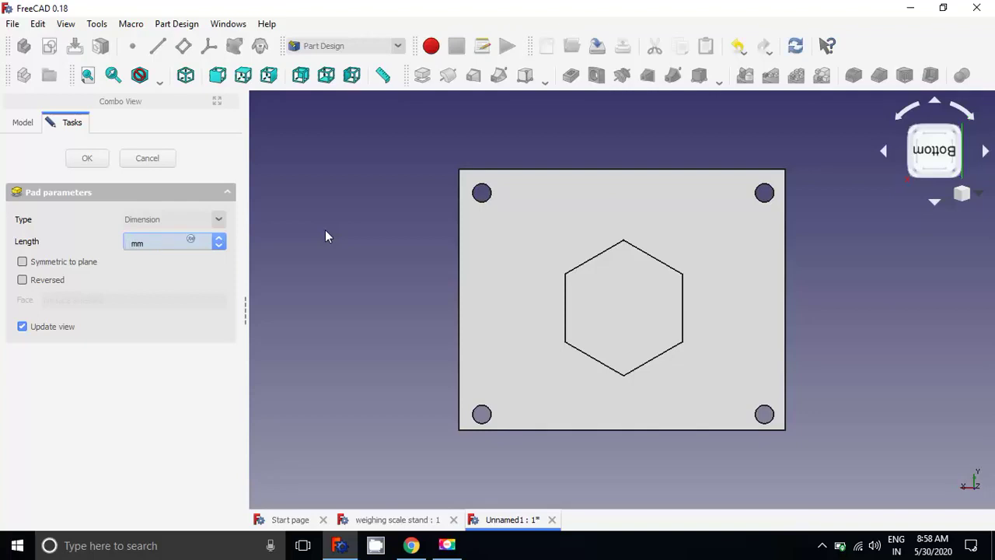
{"action": "type", "text": "5"}
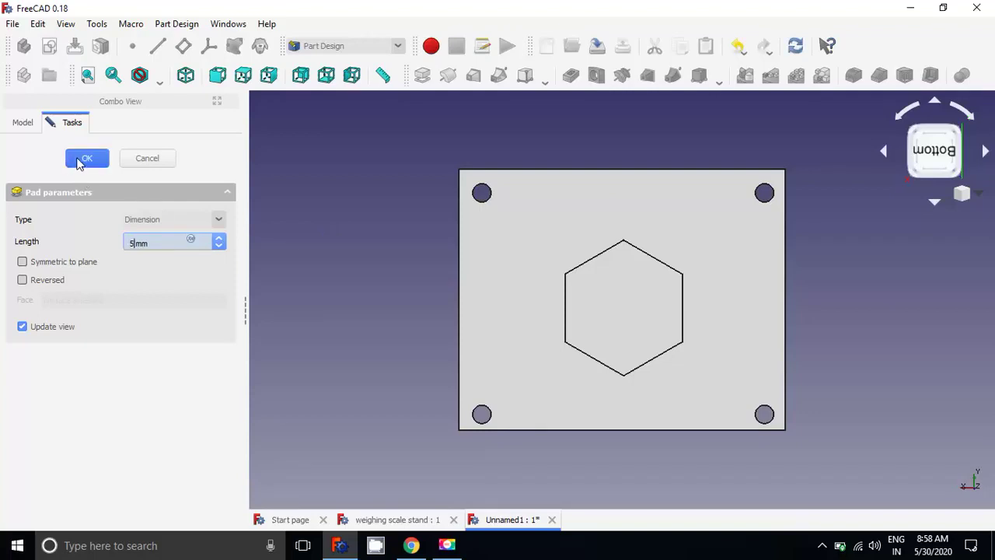
{"action": "left_click", "coordinate": [80, 158]}
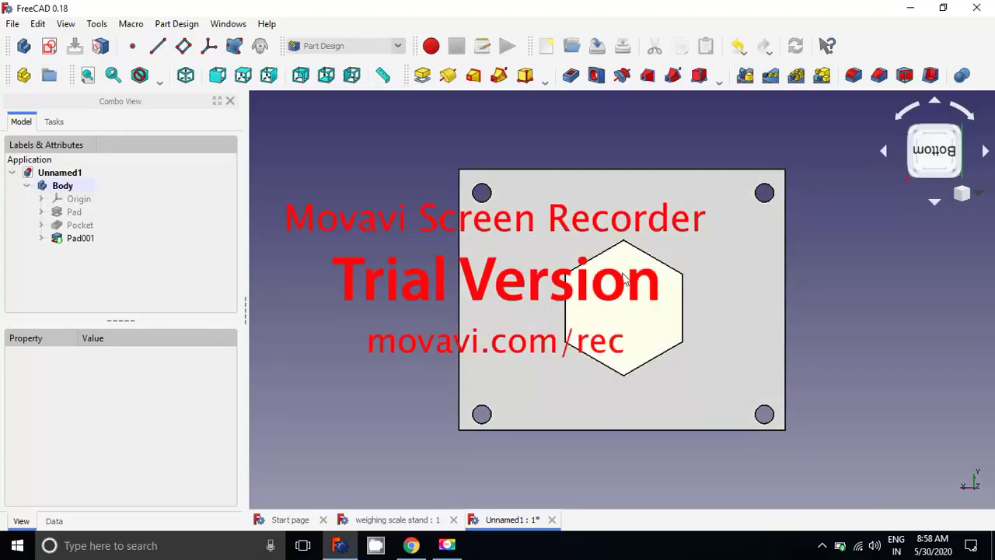
{"action": "middle_click_drag", "start_coordinate": [623, 281], "coordinate": [714, 319]}
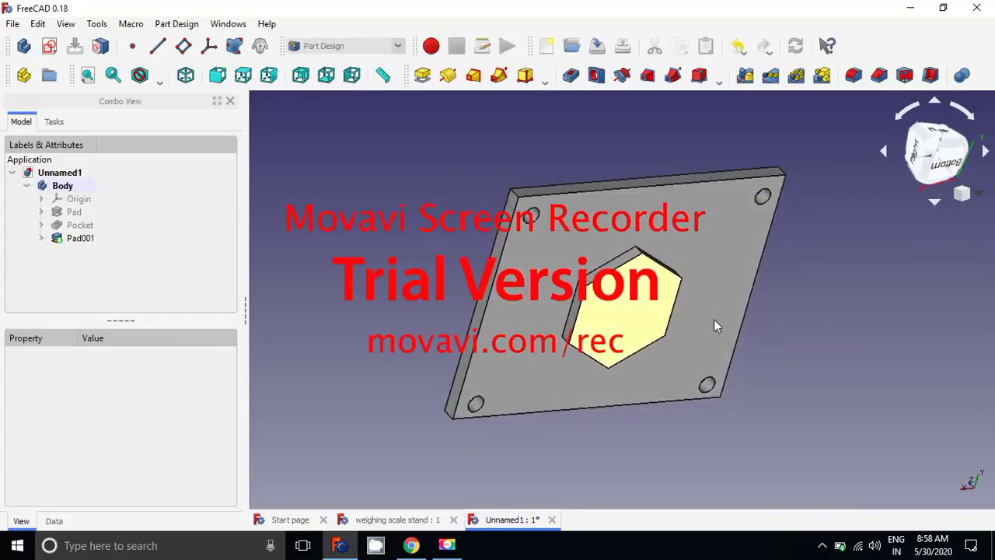